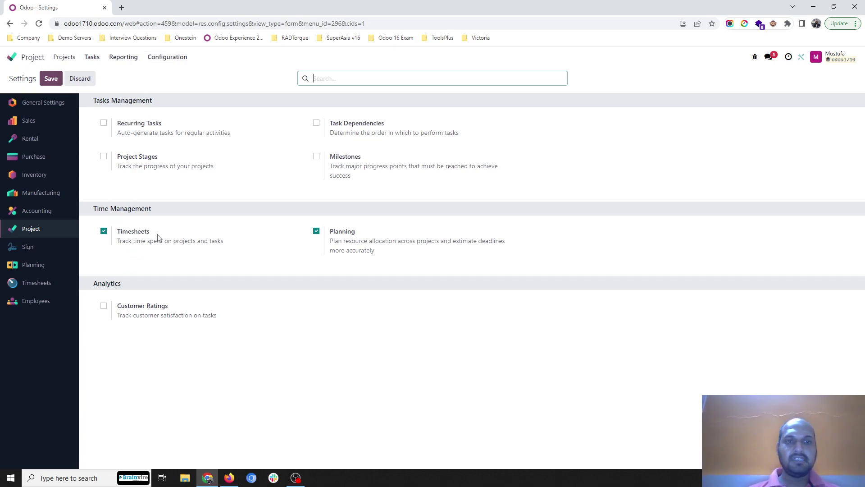
# - Check the time management and billing options in the Product Development project's settings, then return to the projects overview
pyautogui.click(66, 57)
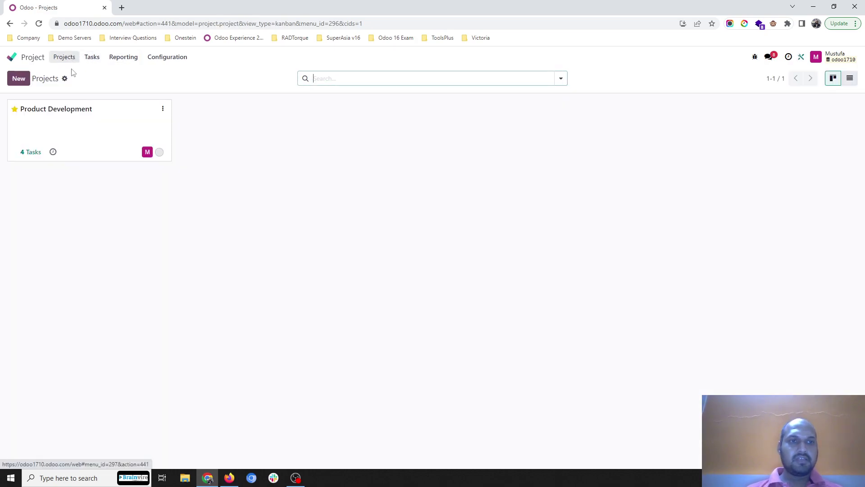
pyautogui.click(163, 110)
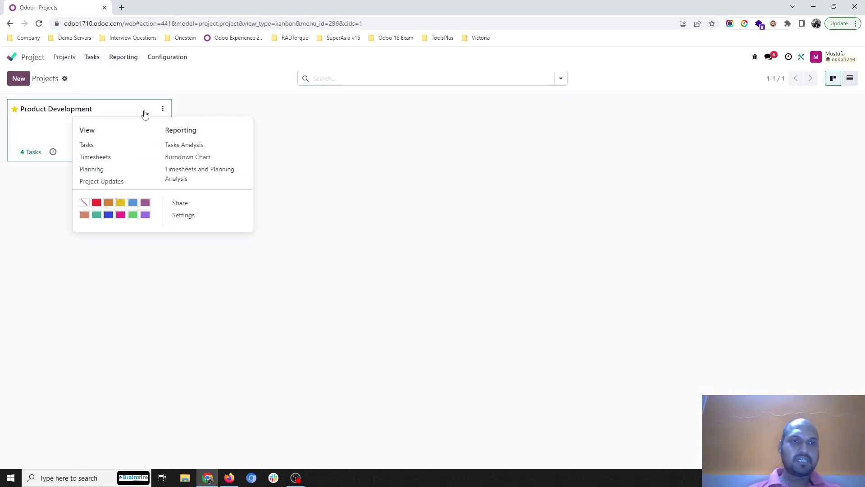
pyautogui.click(178, 216)
pyautogui.click(78, 217)
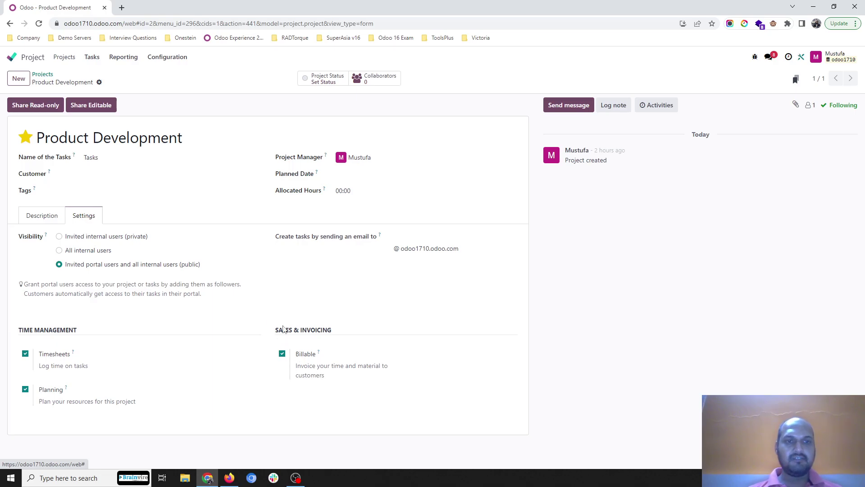
pyautogui.click(53, 217)
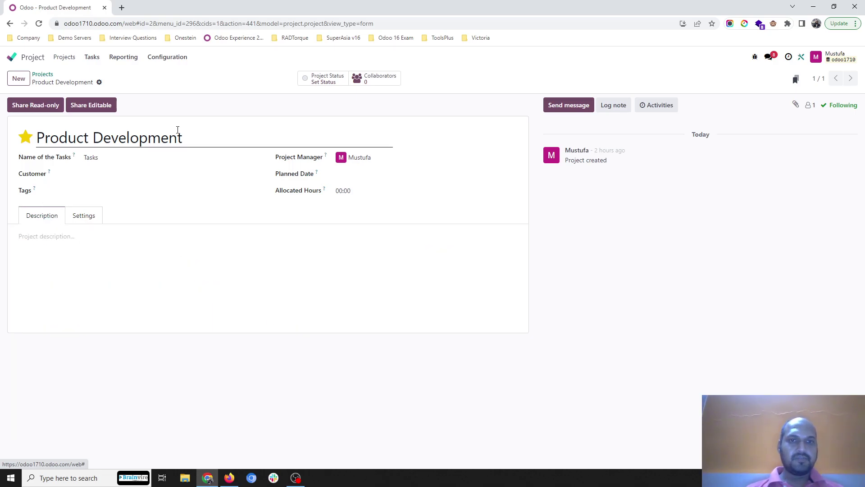
pyautogui.click(36, 75)
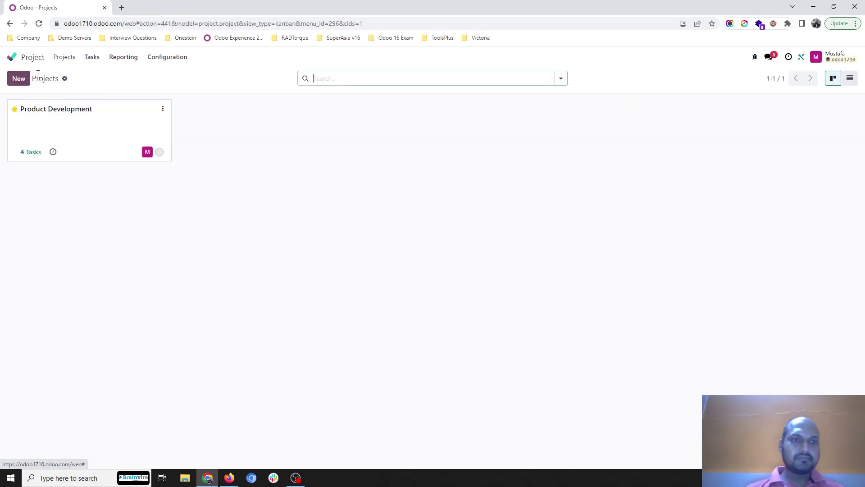
# - Open the Product Development tasks and look through Task 1's timesheets, sub-tasks, extra info and description
pyautogui.click(31, 153)
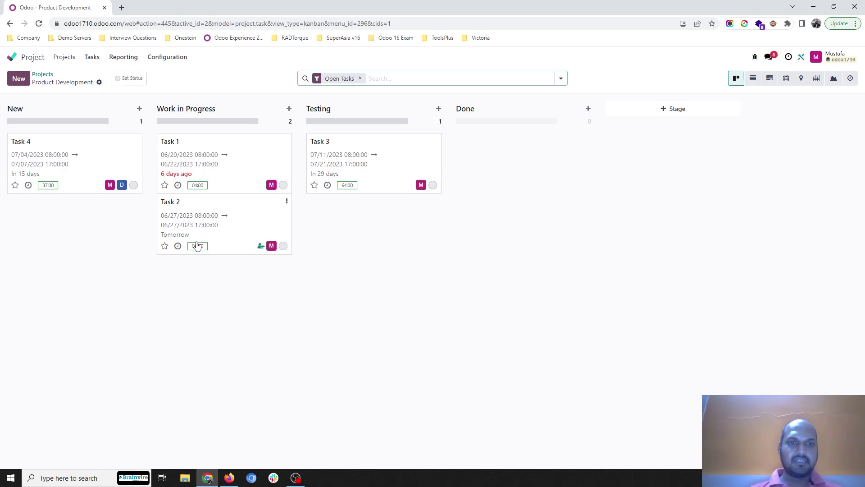
pyautogui.click(198, 163)
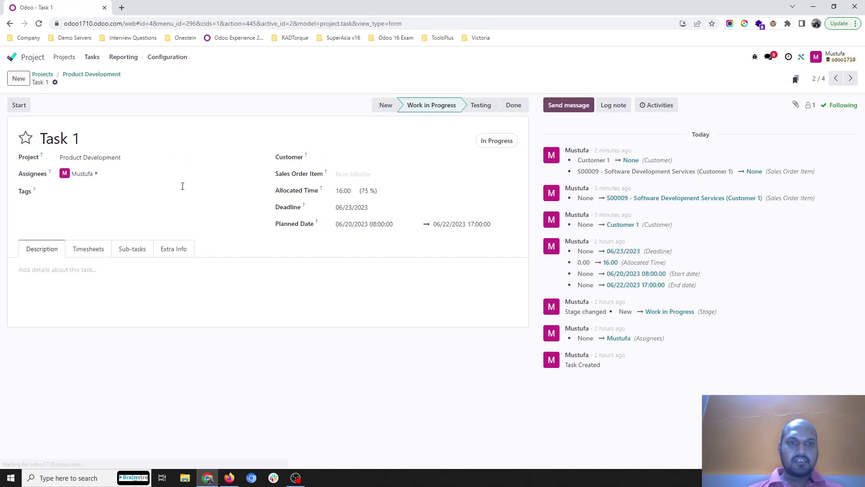
pyautogui.click(105, 249)
pyautogui.click(152, 251)
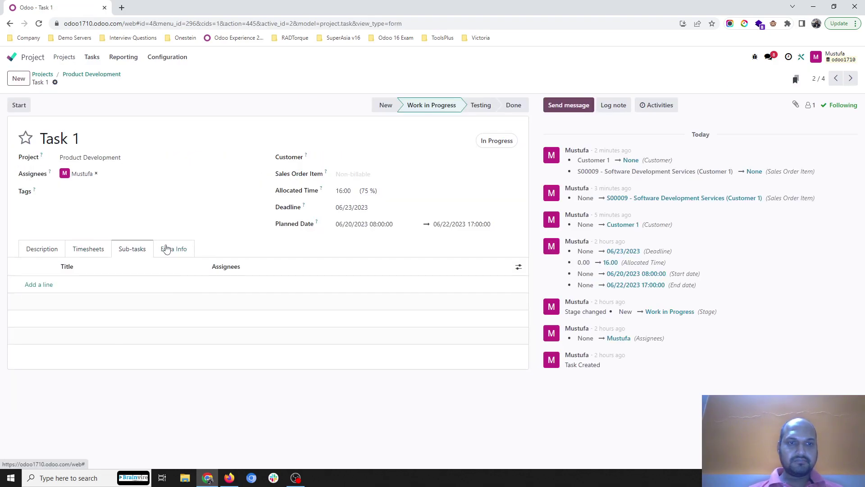
pyautogui.click(170, 249)
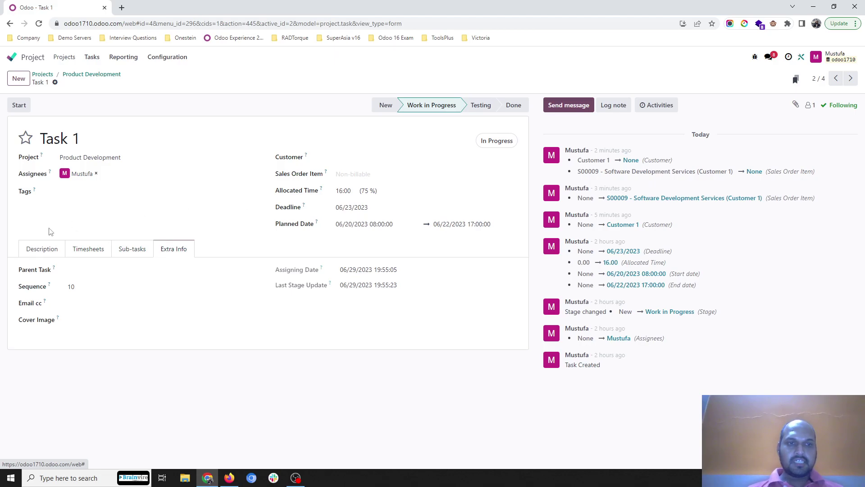
pyautogui.click(40, 250)
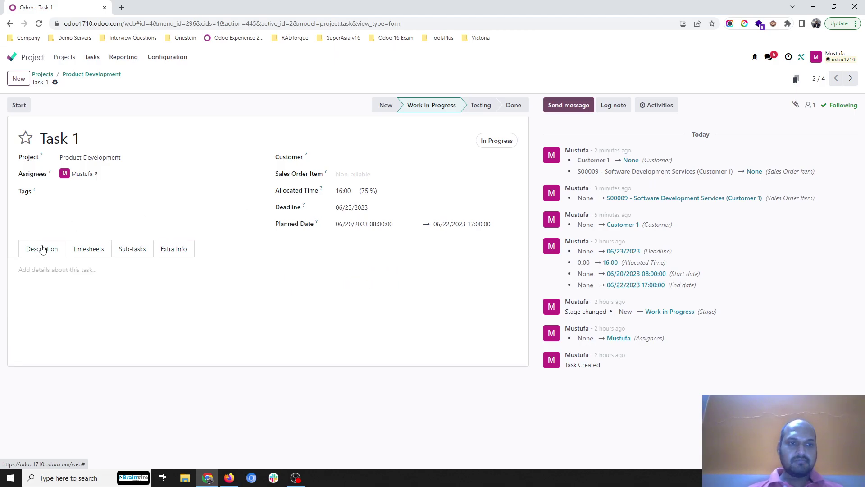
pyautogui.click(84, 80)
# - Show the project's tasks as a list and add the Allocated Time, Hours Spent on Sub-Tasks, Total Hours and Remaining Hours columns
pyautogui.click(754, 79)
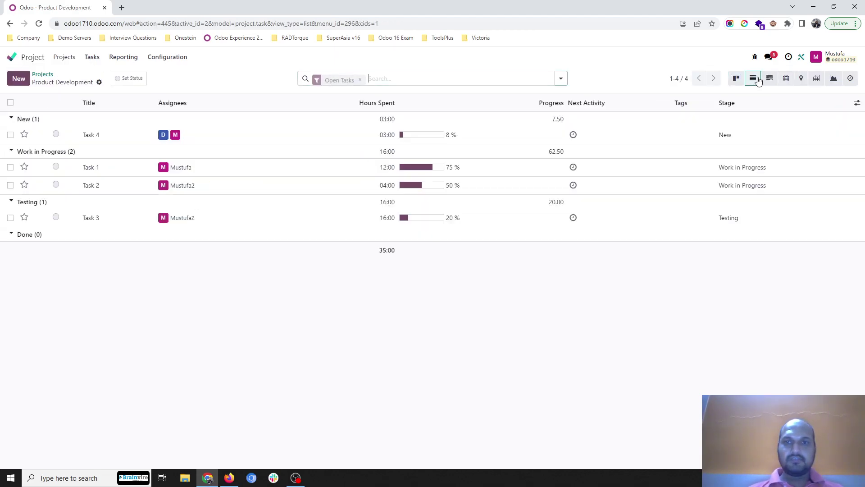
pyautogui.click(858, 104)
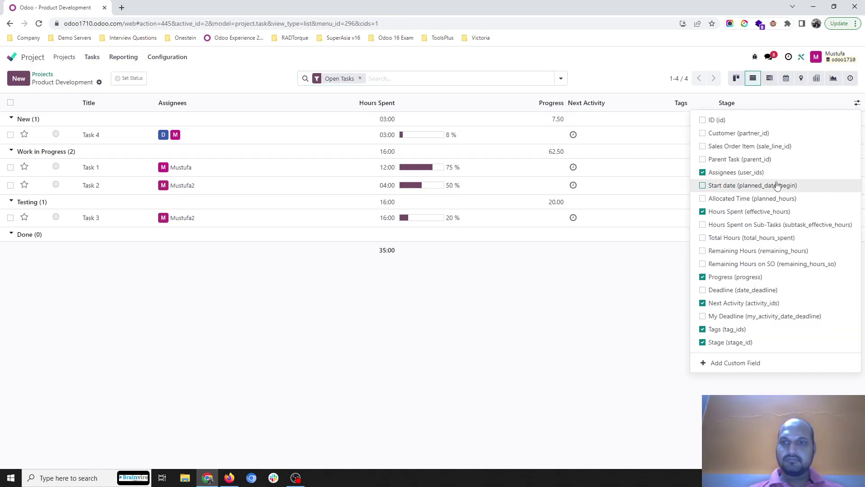
pyautogui.click(773, 198)
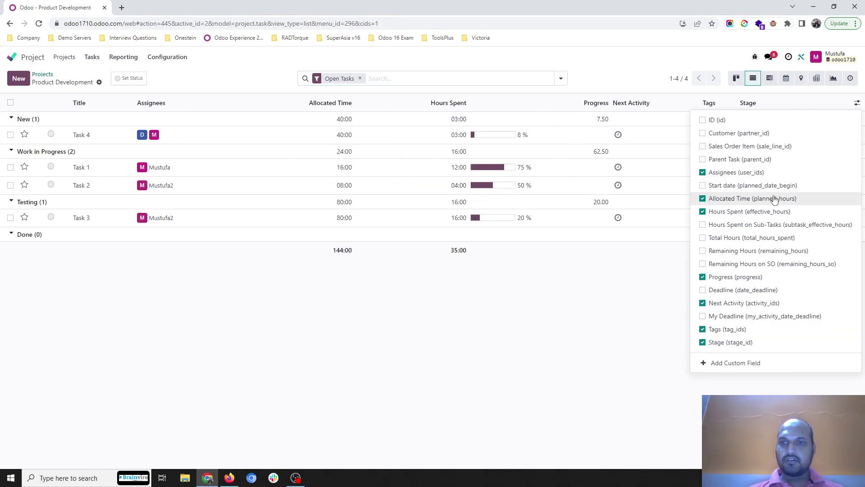
pyautogui.click(753, 226)
pyautogui.click(747, 237)
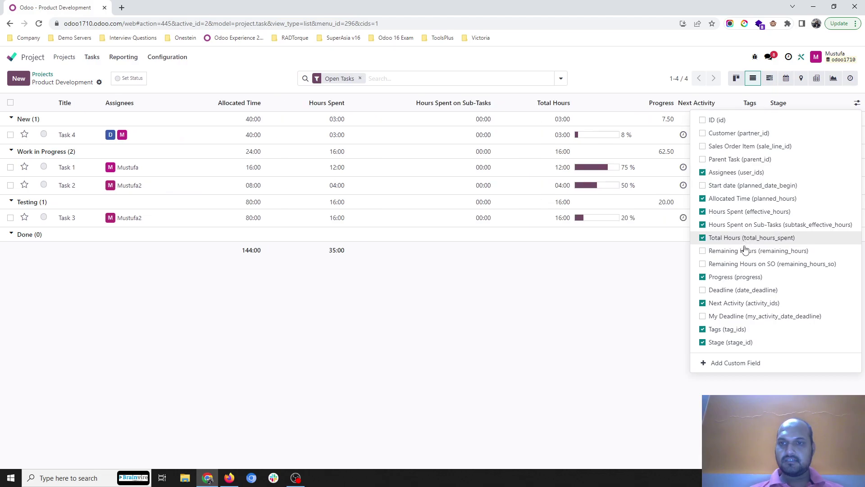
pyautogui.click(745, 251)
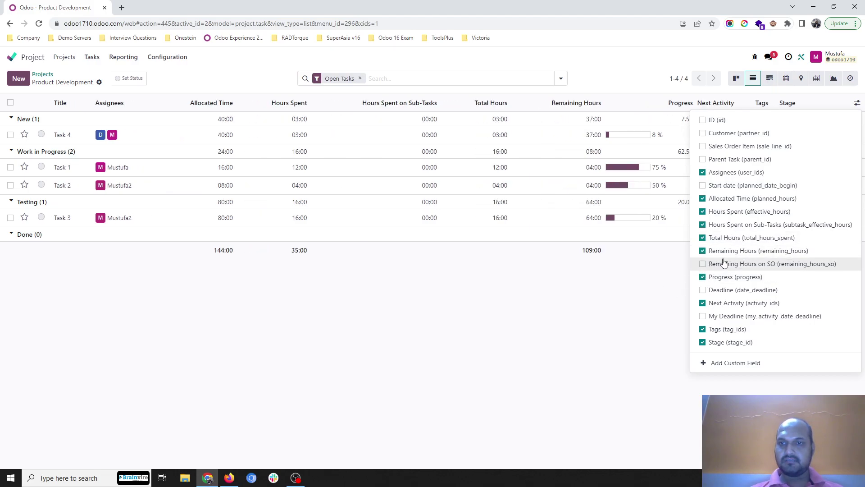
pyautogui.click(647, 315)
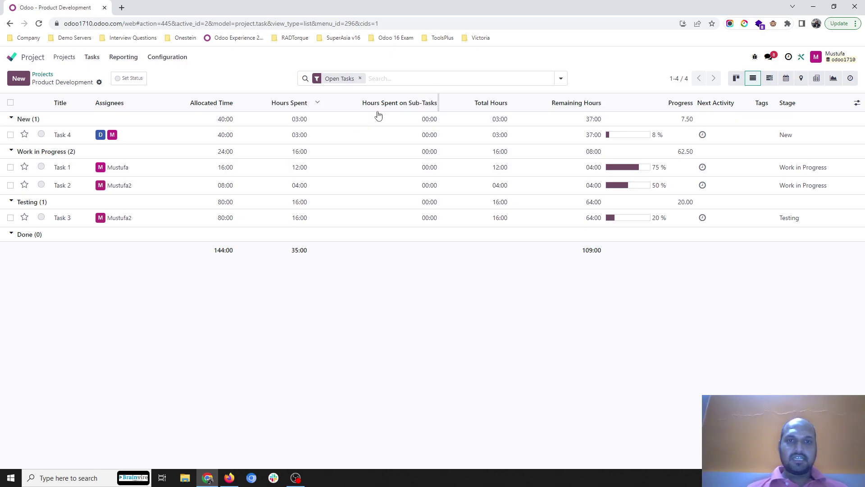
# - Hide the Hours Spent on Sub-Tasks column in the task list
pyautogui.click(857, 103)
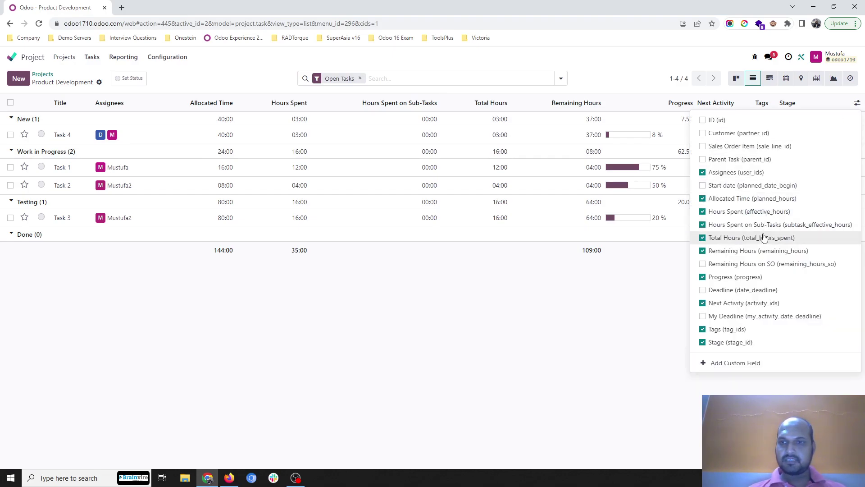
pyautogui.click(703, 225)
pyautogui.click(502, 308)
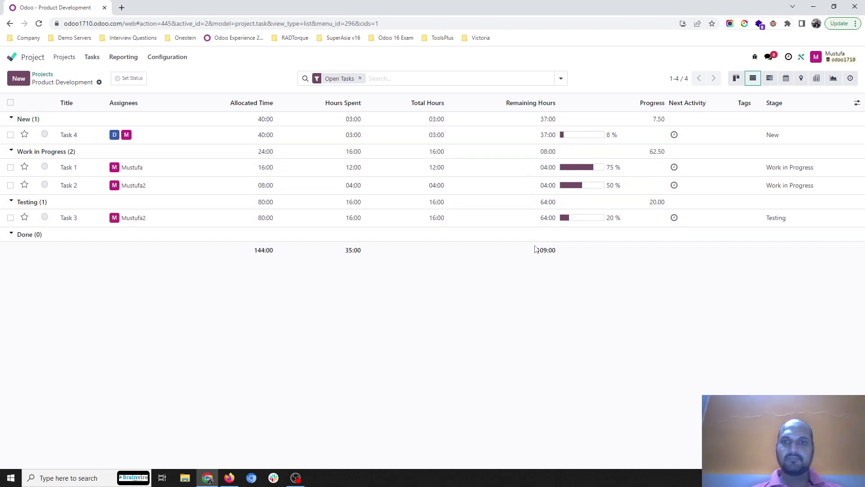
# - Review the profitability of the Product Development project in its project updates and return to the task list
pyautogui.click(129, 79)
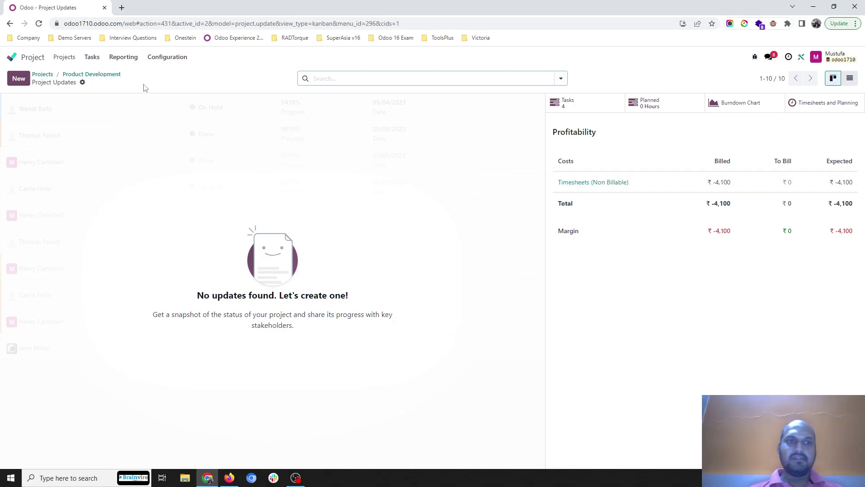
pyautogui.click(102, 76)
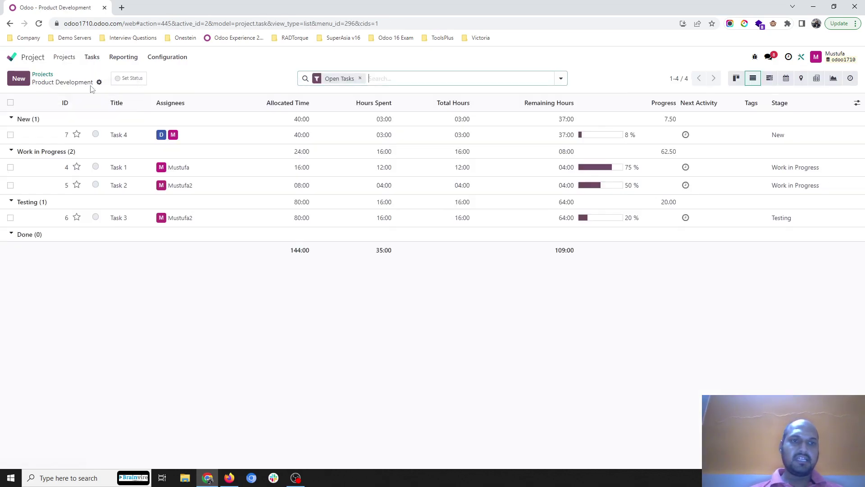
# - Open Task 4 and examine which sales order items can be linked to it
pyautogui.click(118, 134)
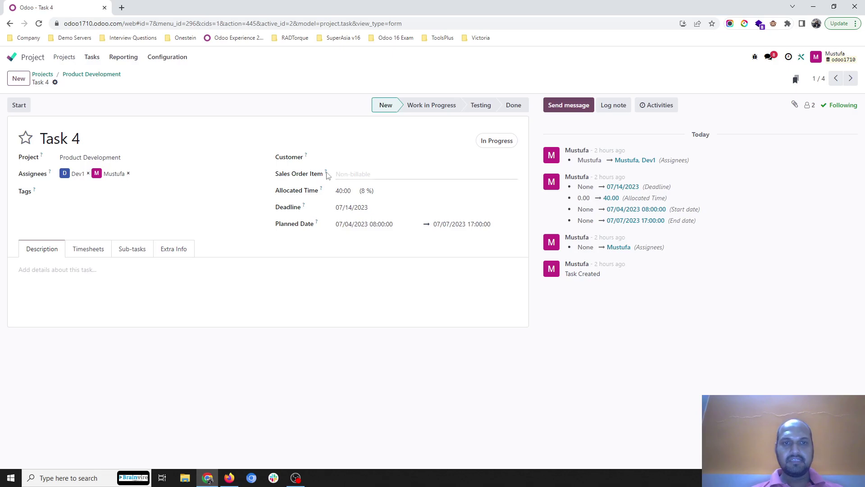
pyautogui.click(364, 174)
pyautogui.click(361, 157)
pyautogui.click(361, 173)
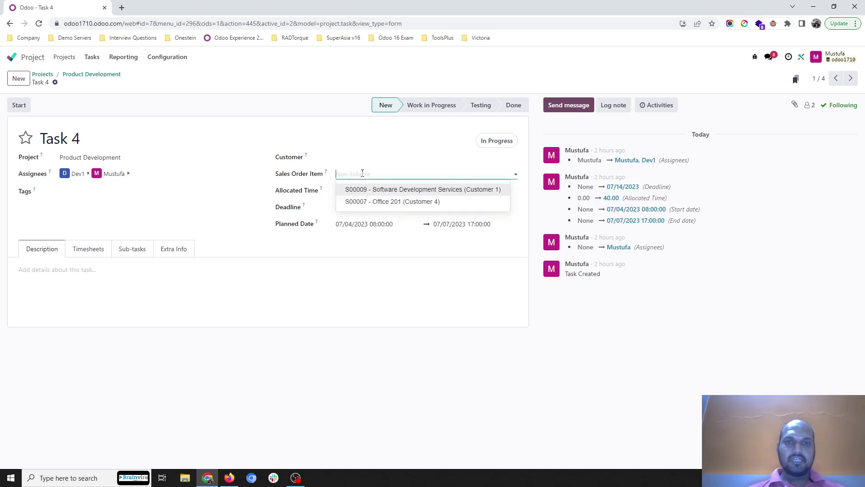
pyautogui.click(363, 173)
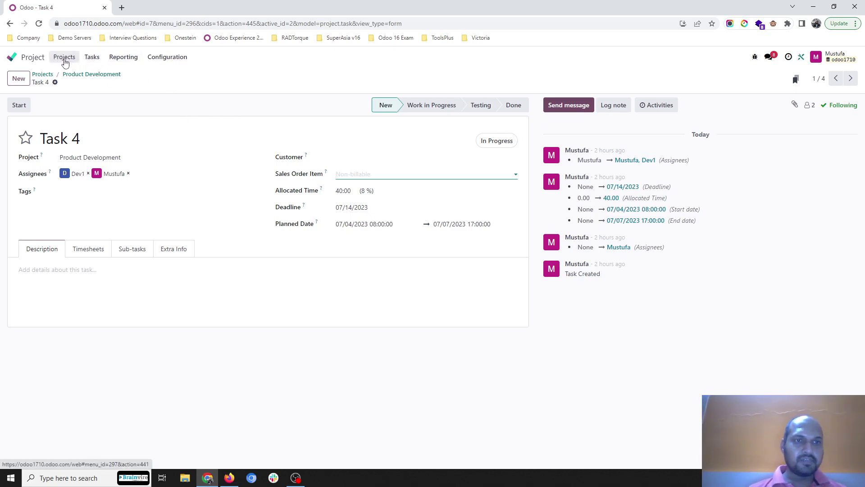
# - Open the Project app's configuration settings to review its task and time management options
pyautogui.click(122, 58)
pyautogui.click(94, 57)
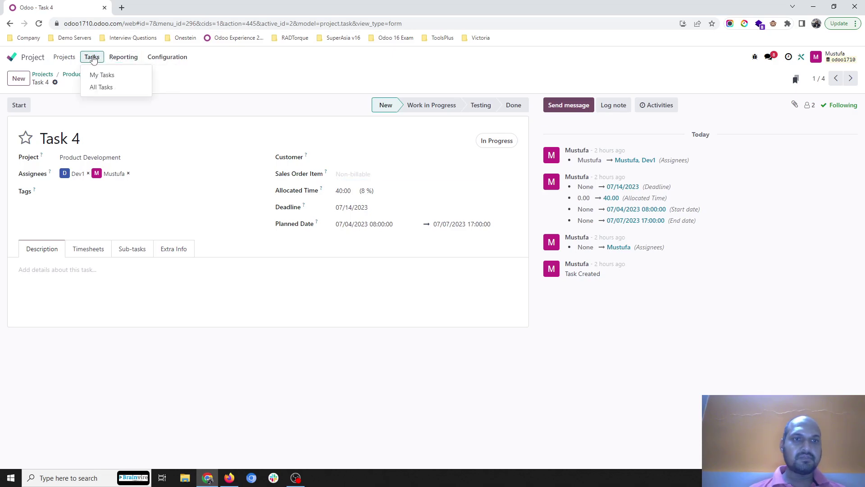
pyautogui.moveTo(167, 59)
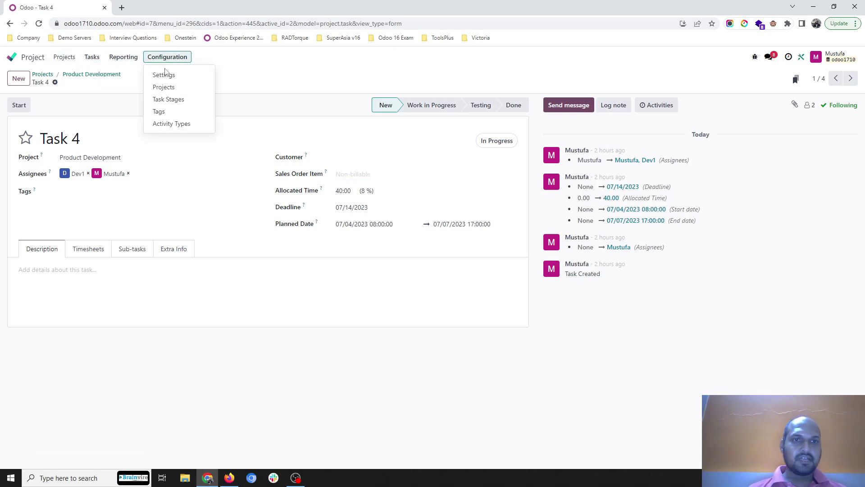
pyautogui.click(165, 74)
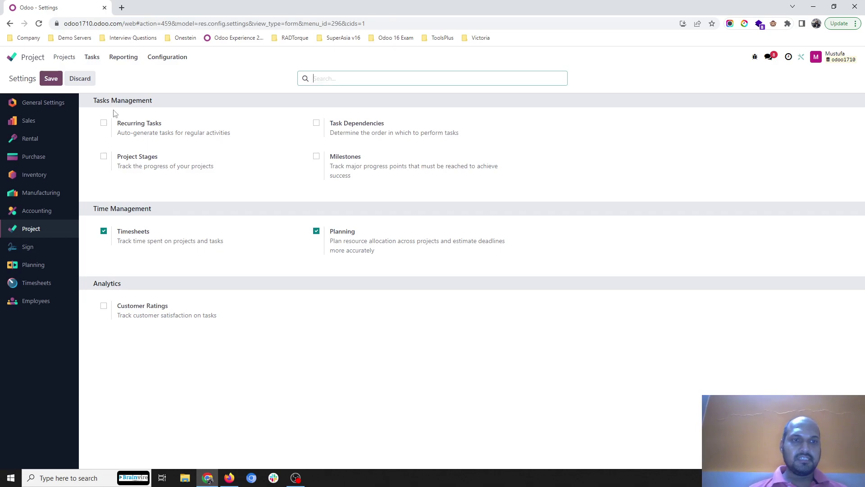
# - Switch to the Timesheets app and open the Software Development Services product from the services configuration in its settings
pyautogui.click(14, 56)
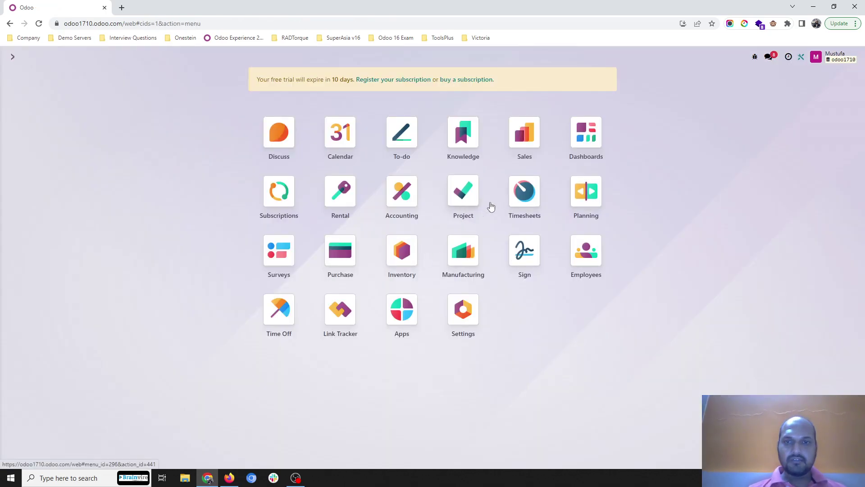
pyautogui.click(522, 191)
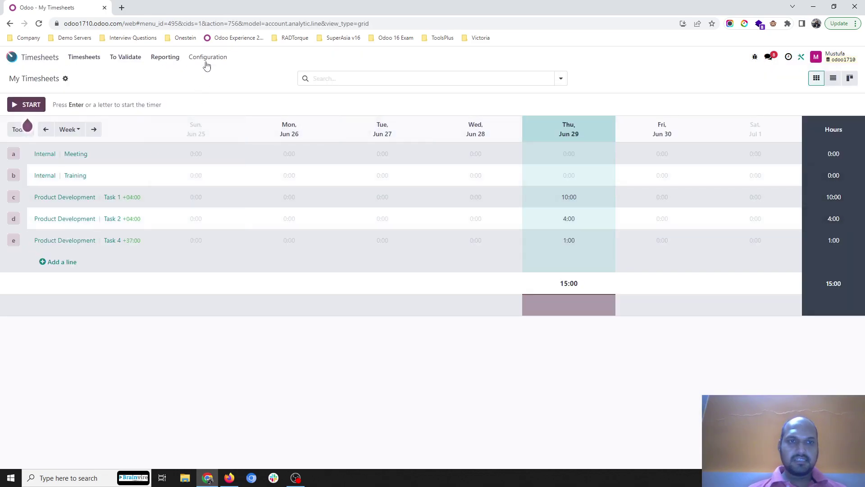
pyautogui.click(205, 63)
pyautogui.click(207, 74)
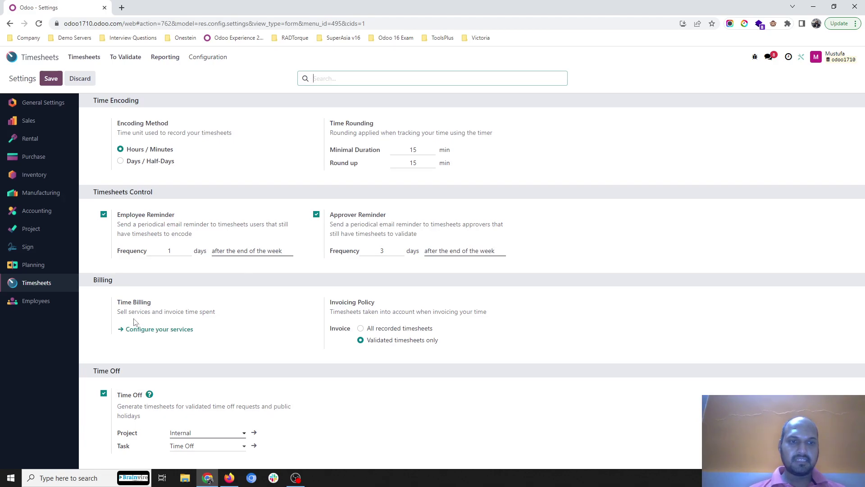
pyautogui.click(179, 330)
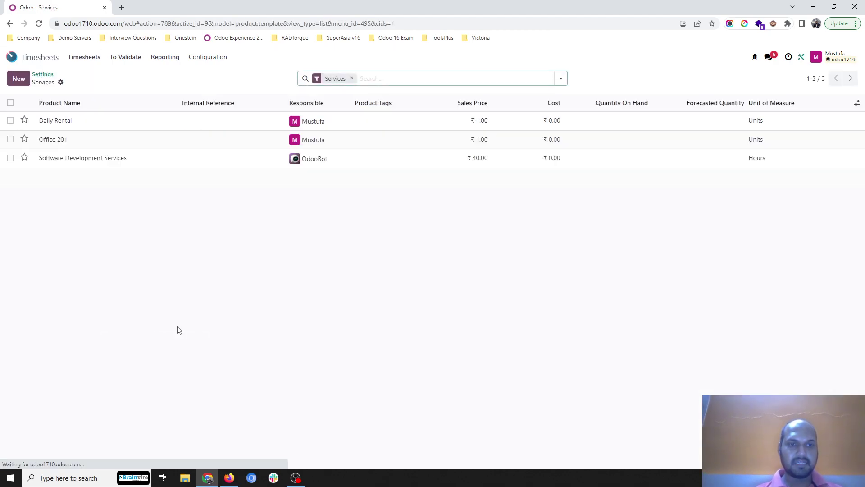
pyautogui.click(103, 163)
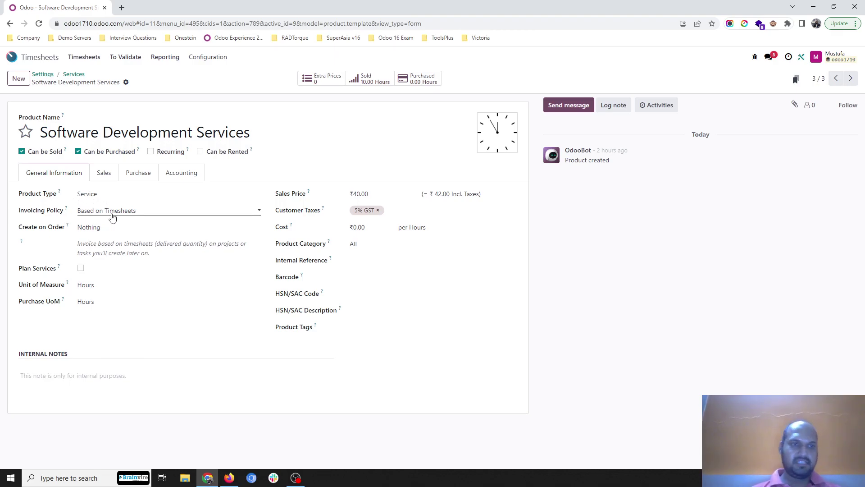
# - Examine the Create on Order choices for Software Development Services, keeping Nothing selected
pyautogui.click(105, 228)
pyautogui.click(105, 236)
pyautogui.click(97, 229)
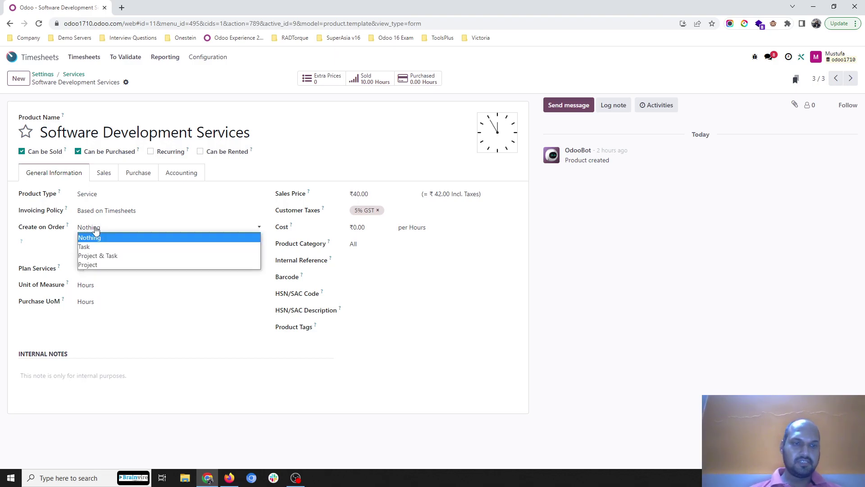
pyautogui.click(95, 228)
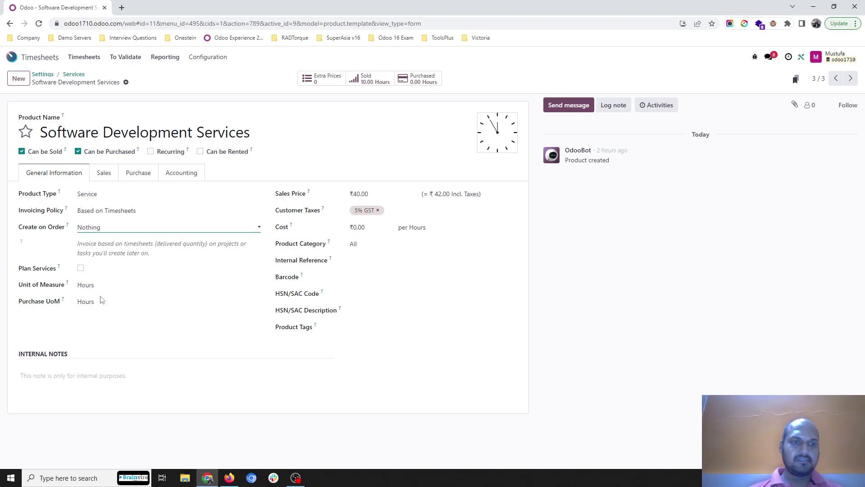
# - Set the cost of Software Development Services to 10 per hour and save the product
pyautogui.click(360, 223)
pyautogui.write('10')
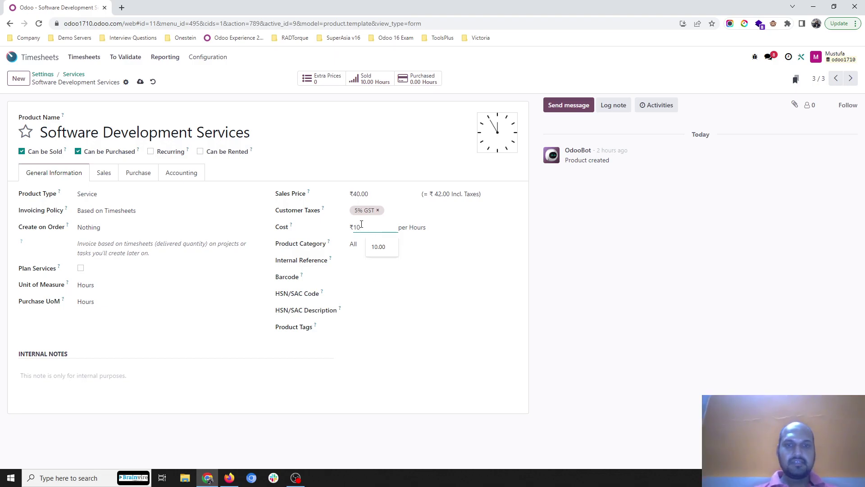
pyautogui.click(140, 81)
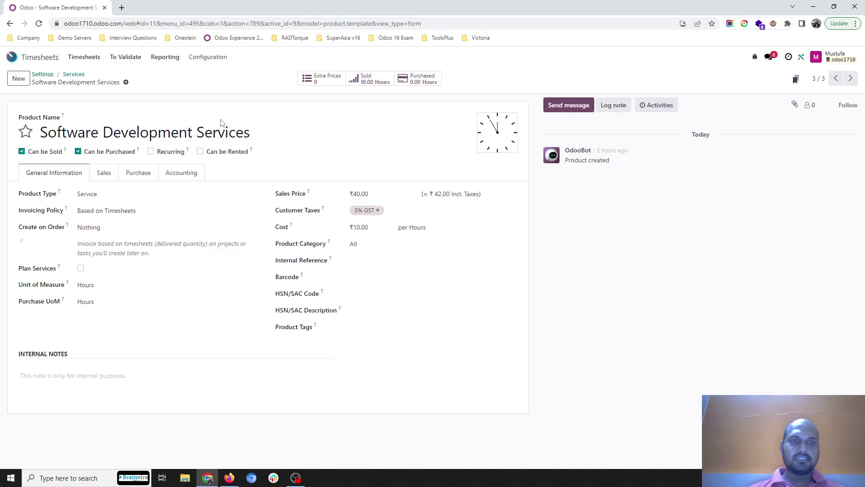
# - Reopen the Timesheets app's settings to review the invoicing policy for timesheets
pyautogui.click(34, 56)
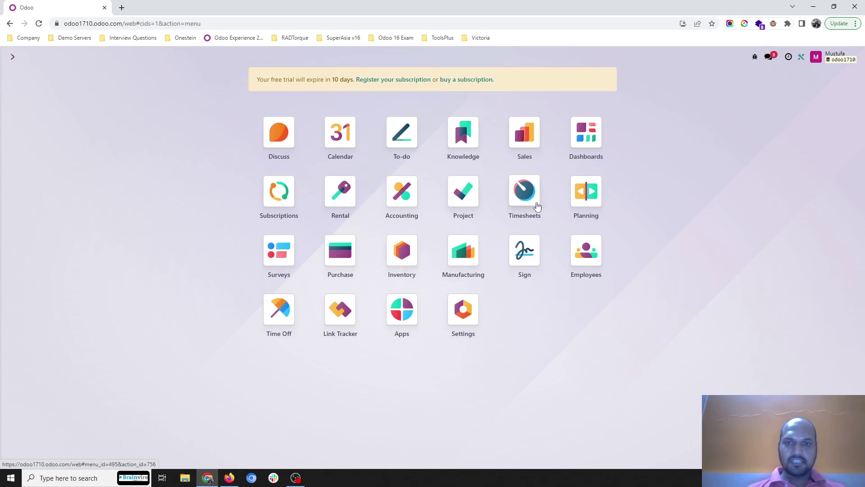
pyautogui.click(524, 191)
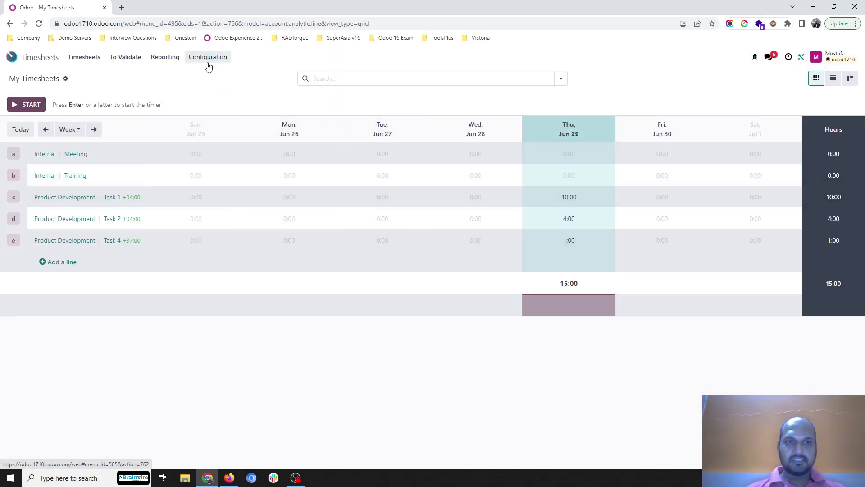
pyautogui.click(208, 64)
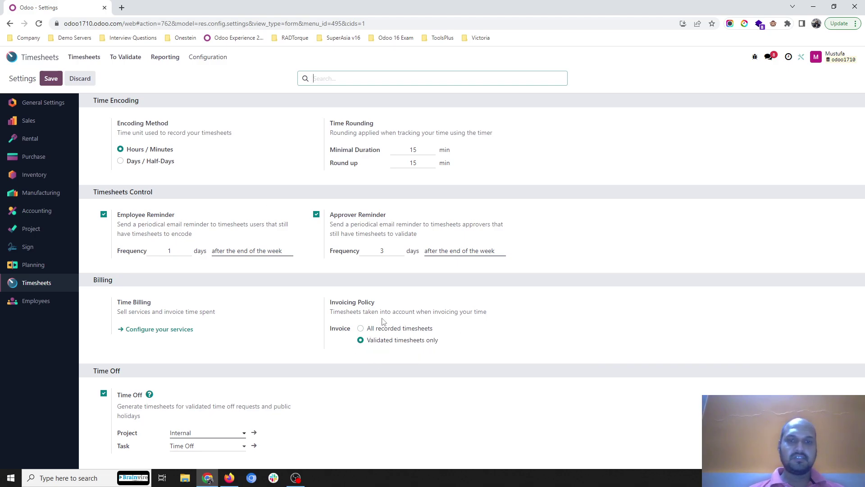
# - Switch to the Project app and open the Product Development project's updates to review its profitability
pyautogui.click(11, 57)
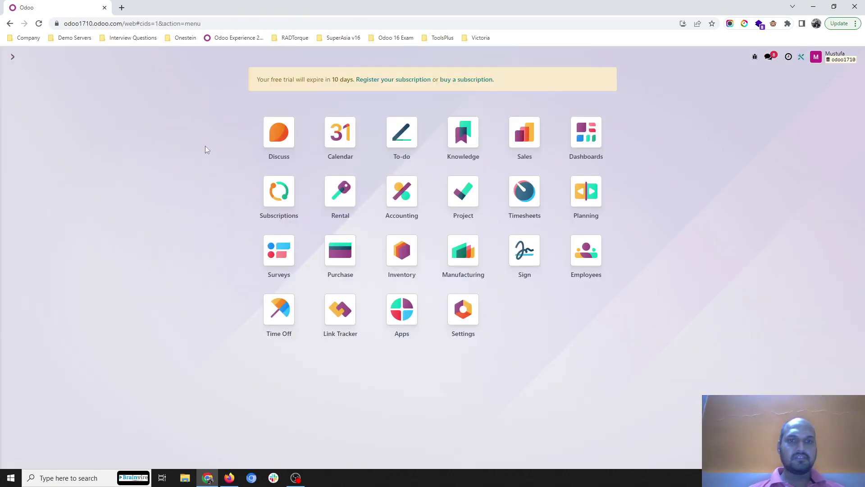
pyautogui.click(466, 216)
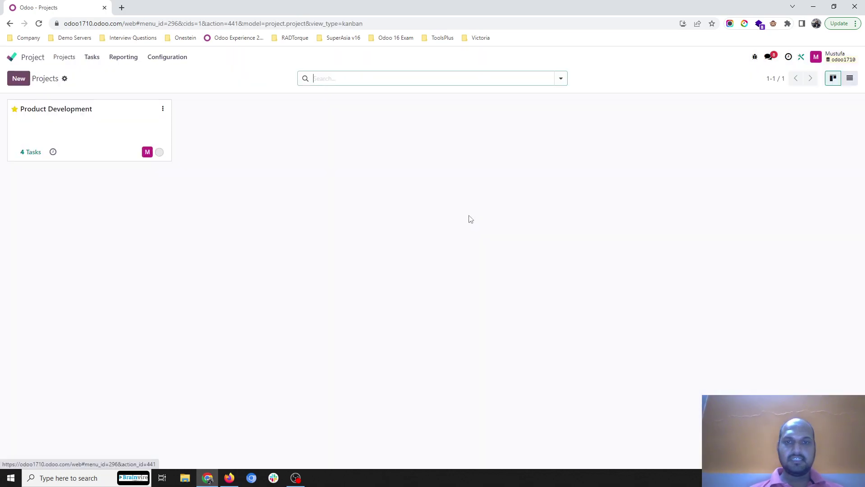
pyautogui.click(78, 108)
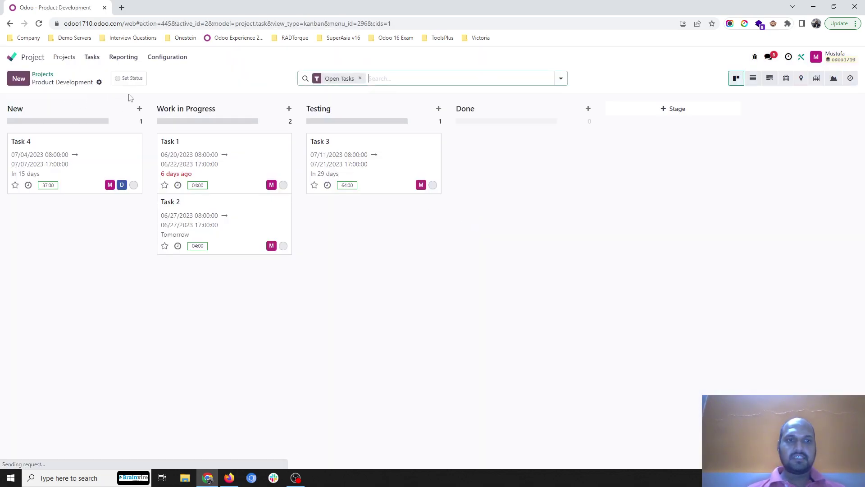
pyautogui.click(137, 83)
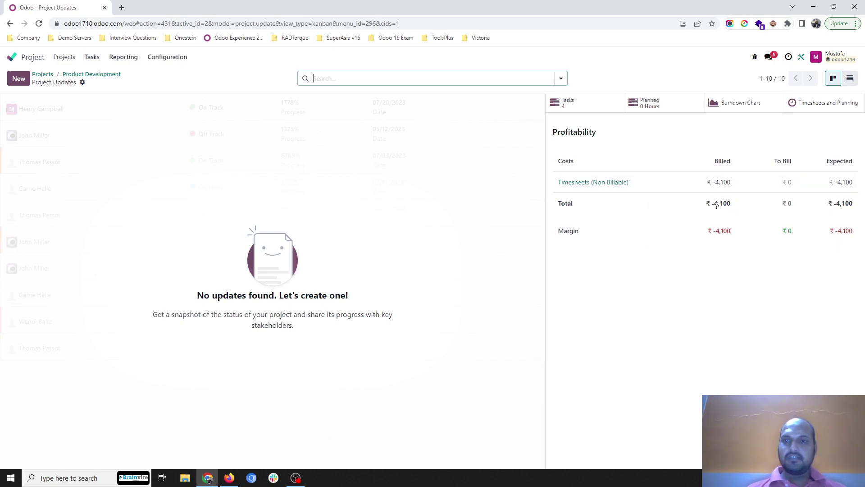
# - Set Task 1's customer to Customer 1, link sales order item S00009 - Software Development Services, and save the task
pyautogui.click(105, 76)
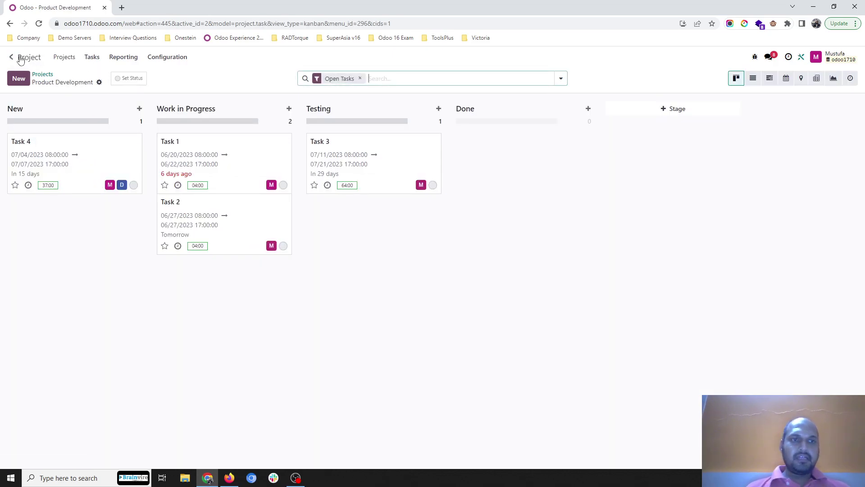
pyautogui.click(188, 159)
pyautogui.click(337, 158)
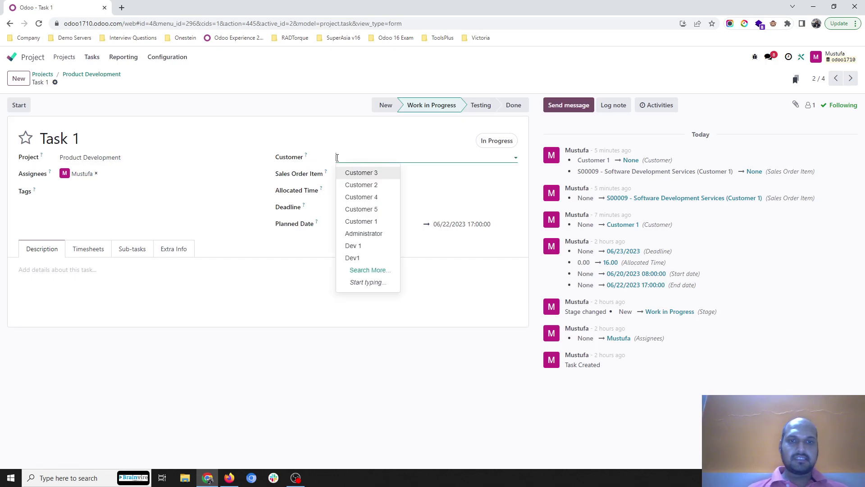
pyautogui.click(361, 221)
pyautogui.click(390, 174)
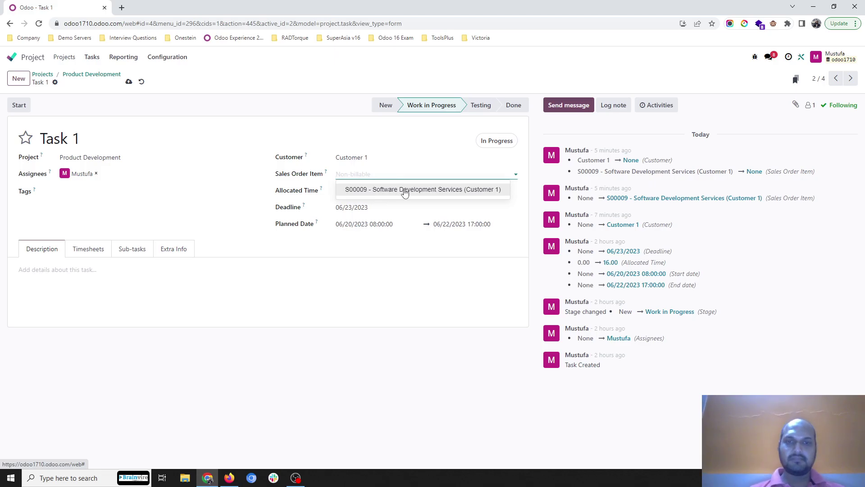
pyautogui.click(405, 191)
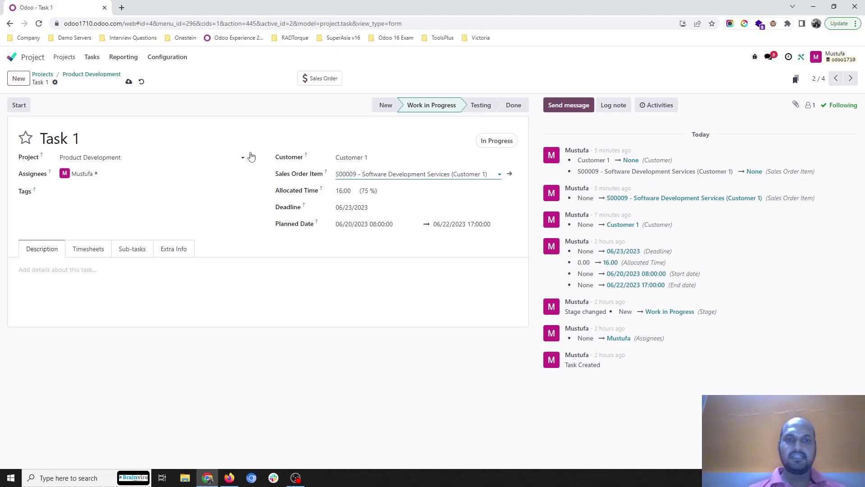
pyautogui.click(128, 81)
# - Review Task 1's timesheet entries and check the Product Development project's sales and profitability figures
pyautogui.click(95, 249)
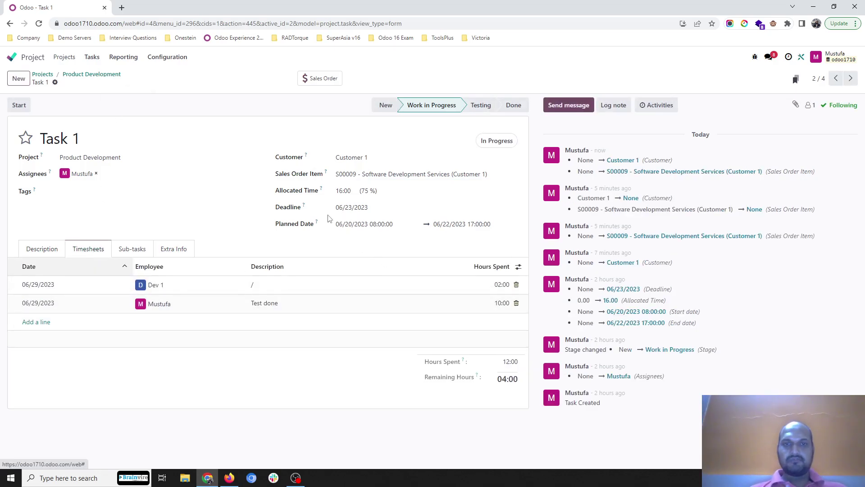
pyautogui.click(84, 76)
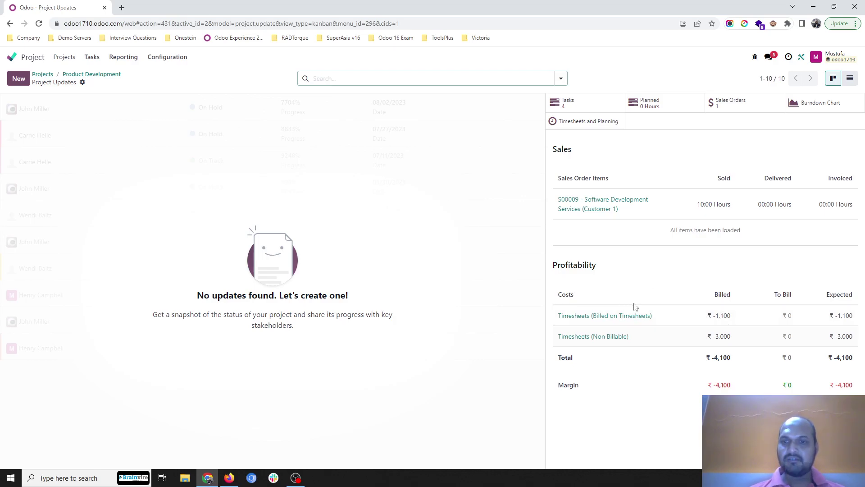
pyautogui.click(102, 76)
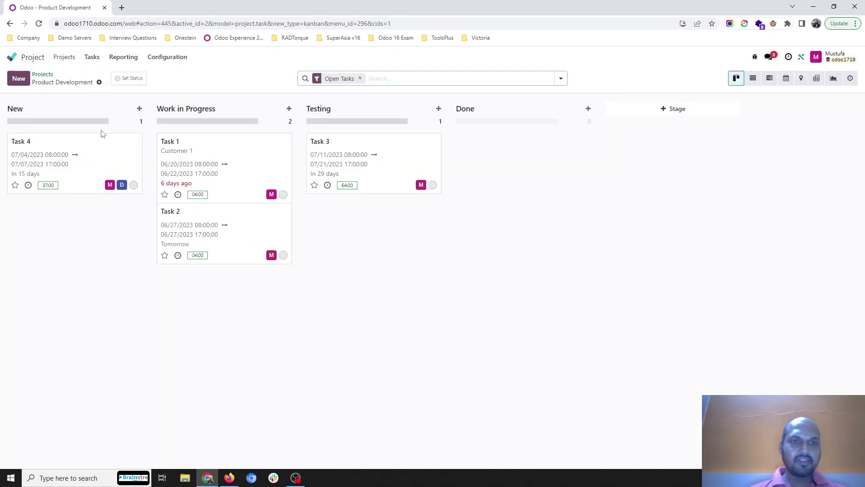
# - From Task 1's timesheet lines, open the Dev 1 employee record and check its hourly cost
pyautogui.click(189, 169)
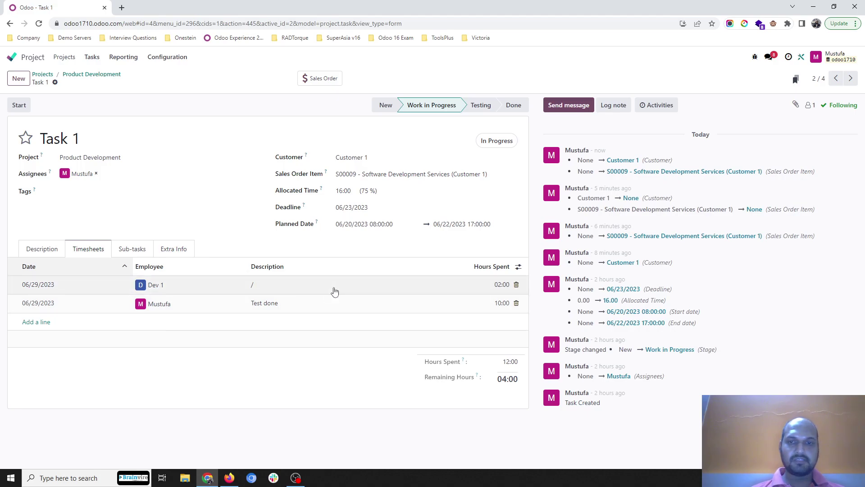
pyautogui.click(218, 285)
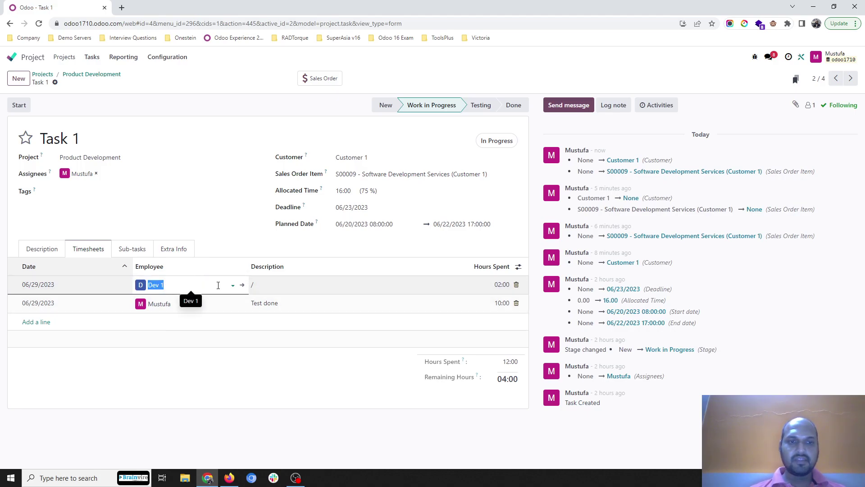
pyautogui.click(243, 286)
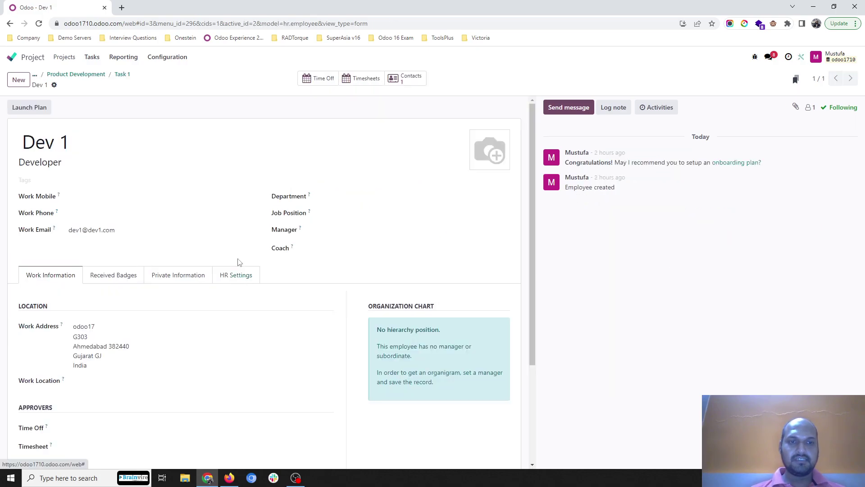
pyautogui.click(239, 272)
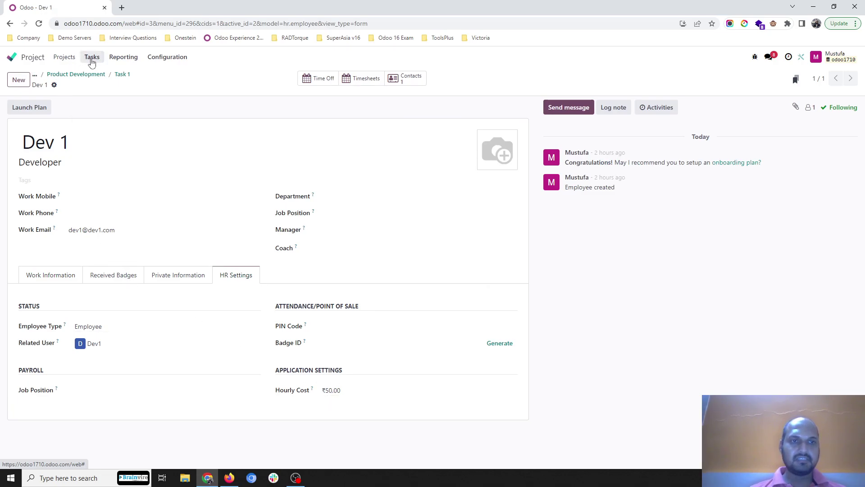
# - From Task 1's "Test done" timesheet line, open the employee record and check its hourly cost
pyautogui.click(91, 77)
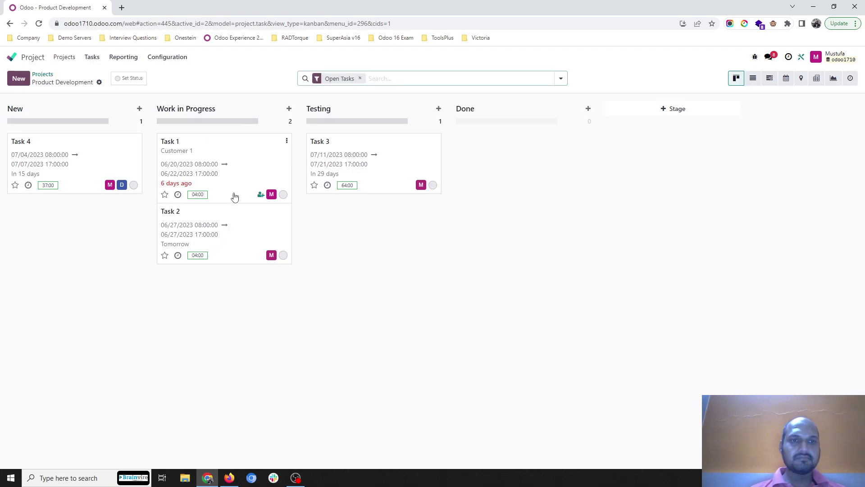
pyautogui.click(241, 177)
pyautogui.click(186, 304)
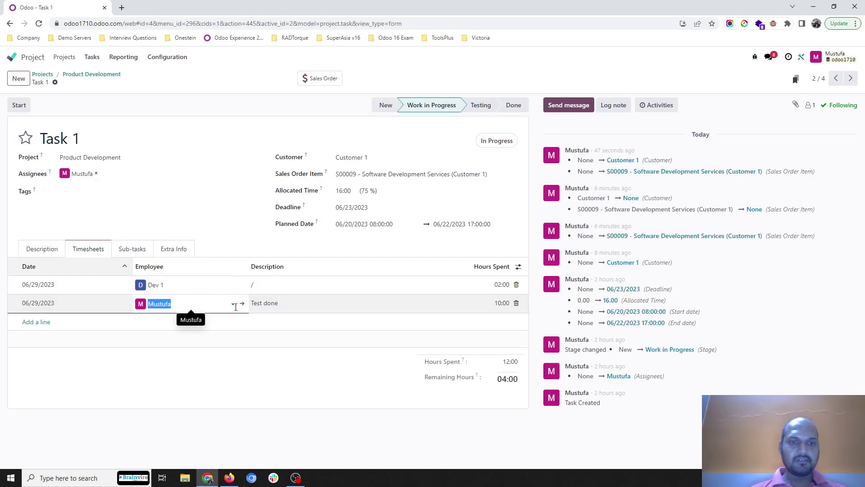
pyautogui.click(242, 304)
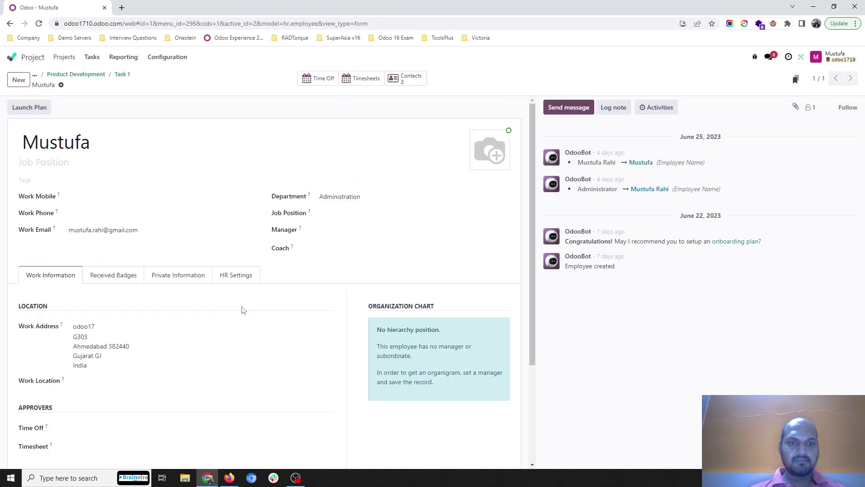
pyautogui.click(231, 279)
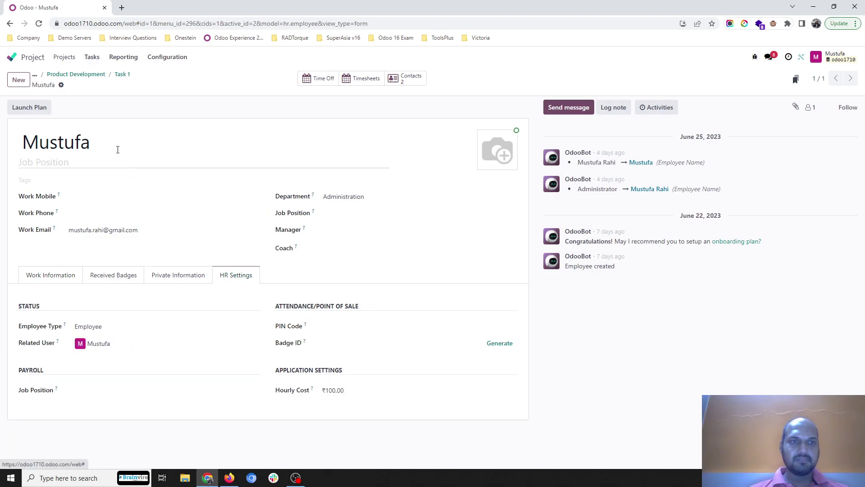
# - Compare Task 1's logged hours with the project's profitability figures, and recheck the task's linked sales order item
pyautogui.click(123, 74)
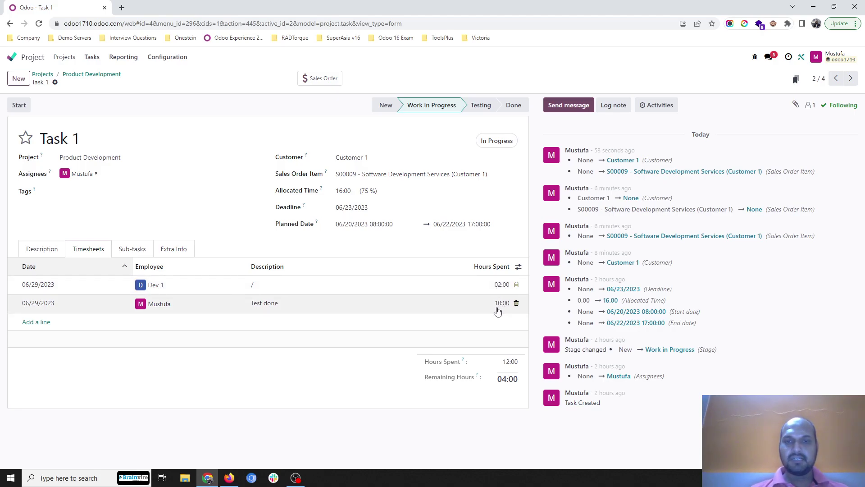
pyautogui.click(110, 76)
pyautogui.click(140, 81)
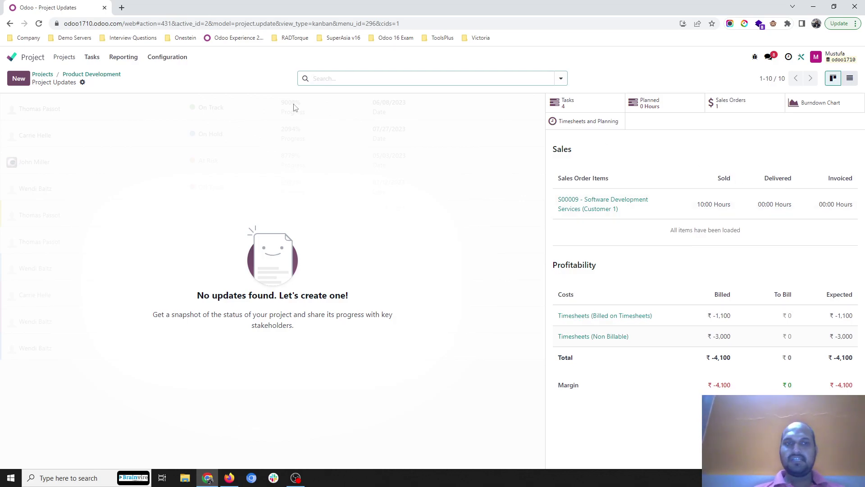
pyautogui.click(96, 75)
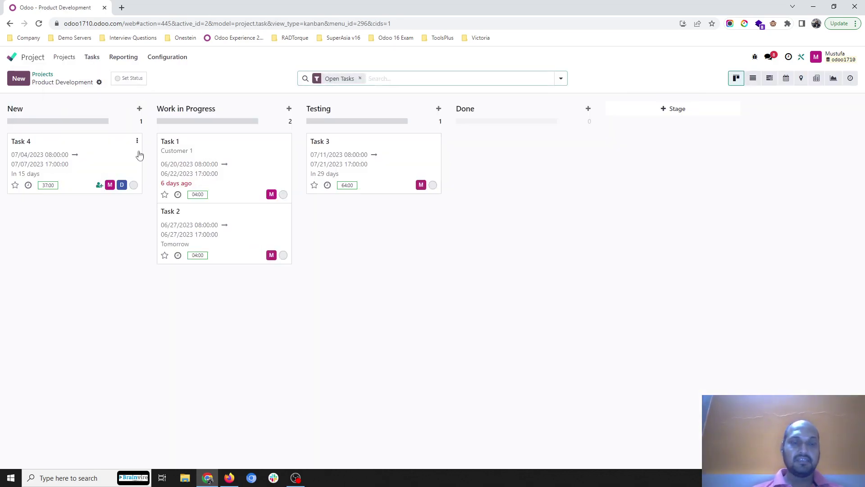
pyautogui.click(187, 161)
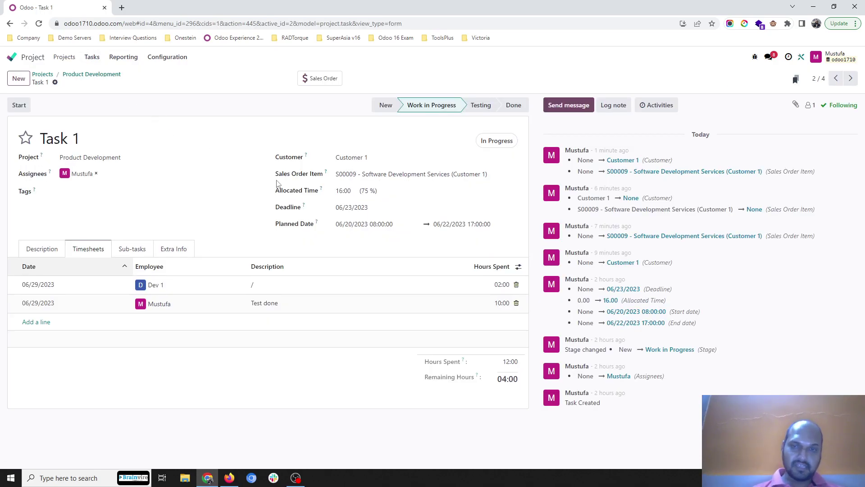
# - In the Timesheets app, list all timesheets awaiting validation and validate the two Task 1 entries linked to S00009
pyautogui.click(11, 59)
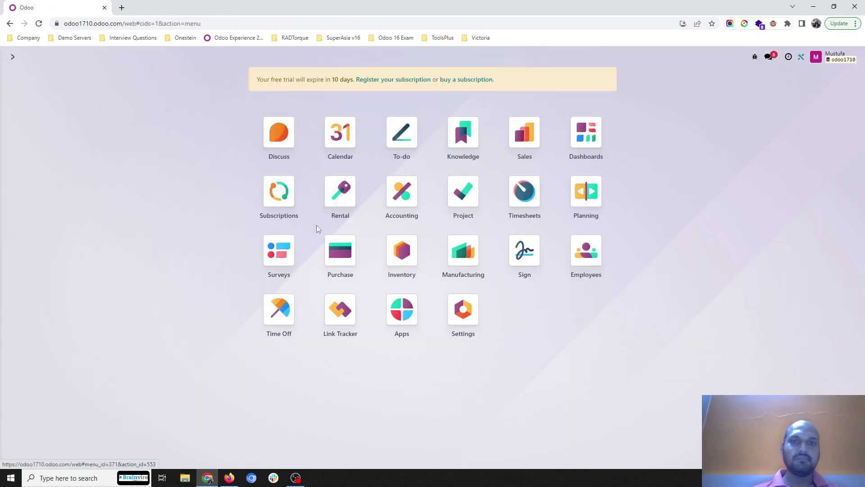
pyautogui.click(524, 191)
pyautogui.click(125, 57)
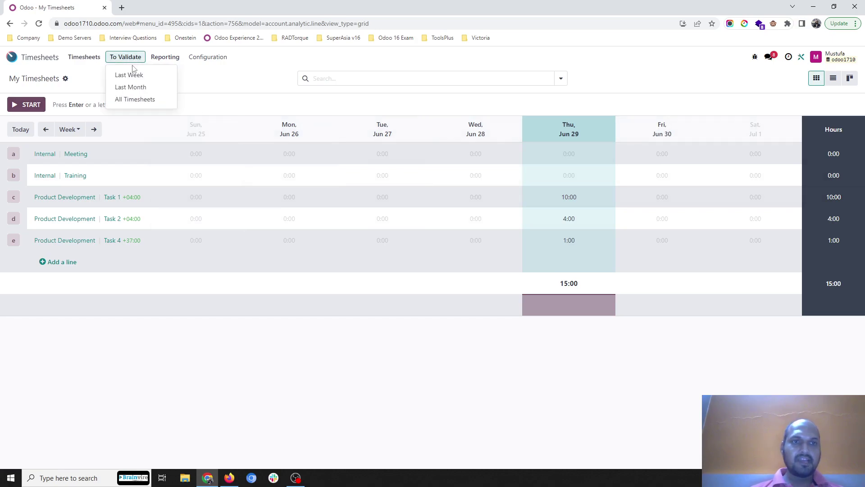
pyautogui.click(143, 100)
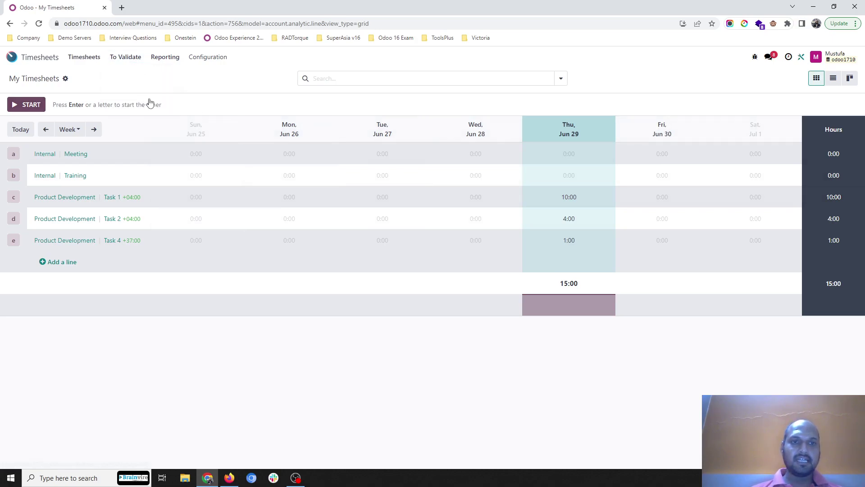
pyautogui.click(833, 79)
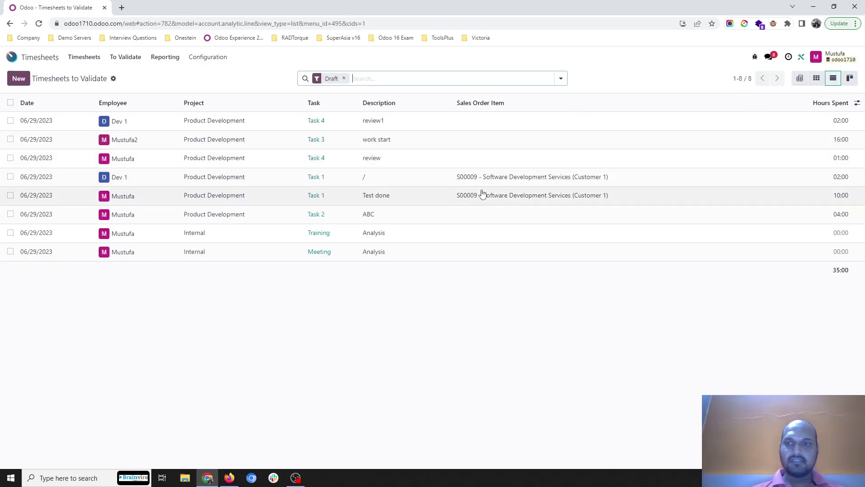
pyautogui.click(11, 176)
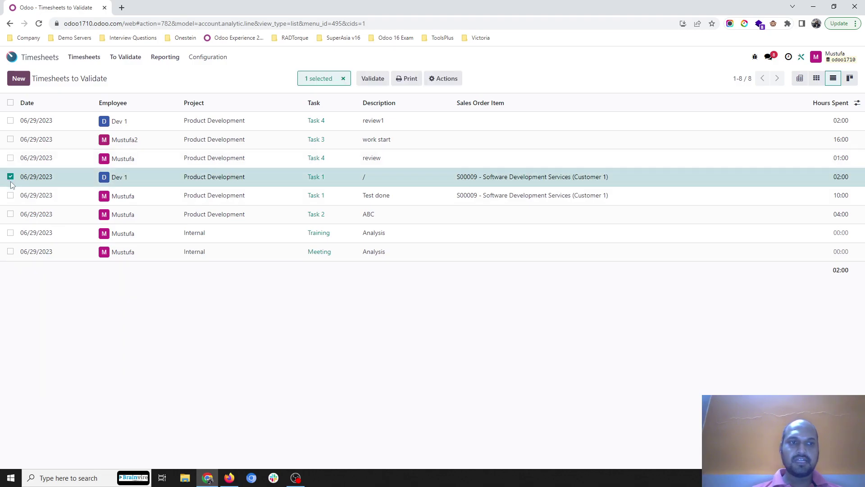
pyautogui.click(11, 195)
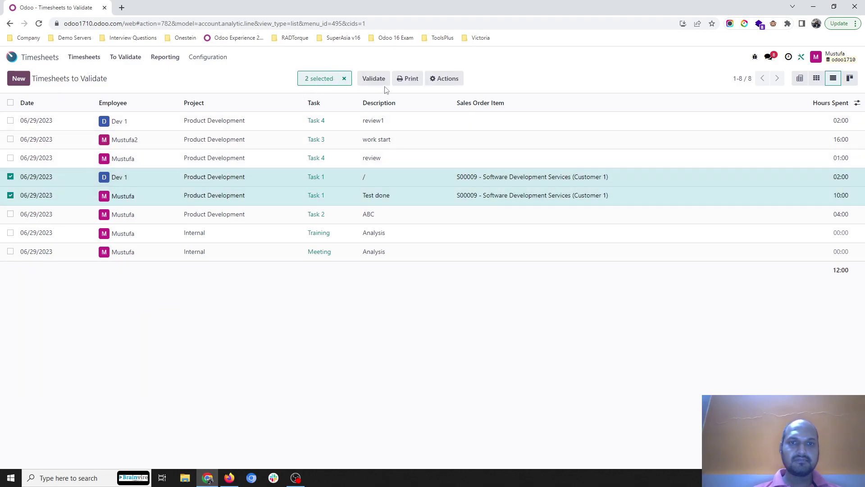
pyautogui.click(378, 80)
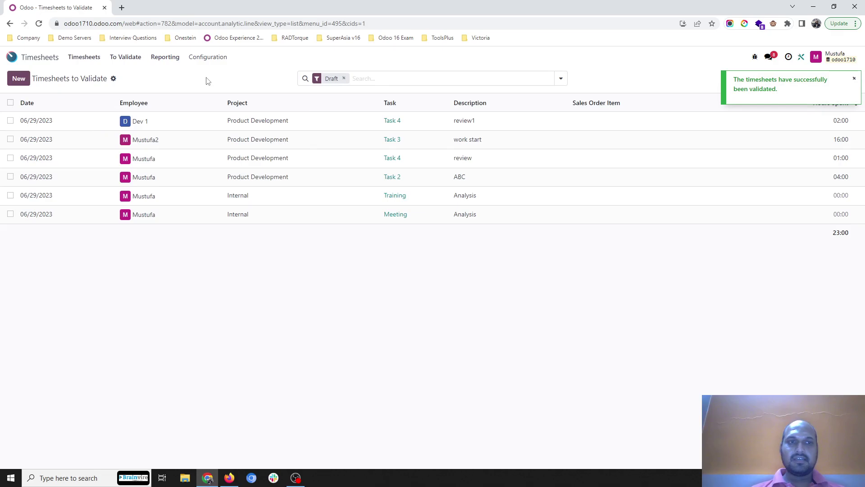
# - Open the Product Development project's updates dashboard and review its sold, delivered and invoiced hours and profitability
pyautogui.click(12, 57)
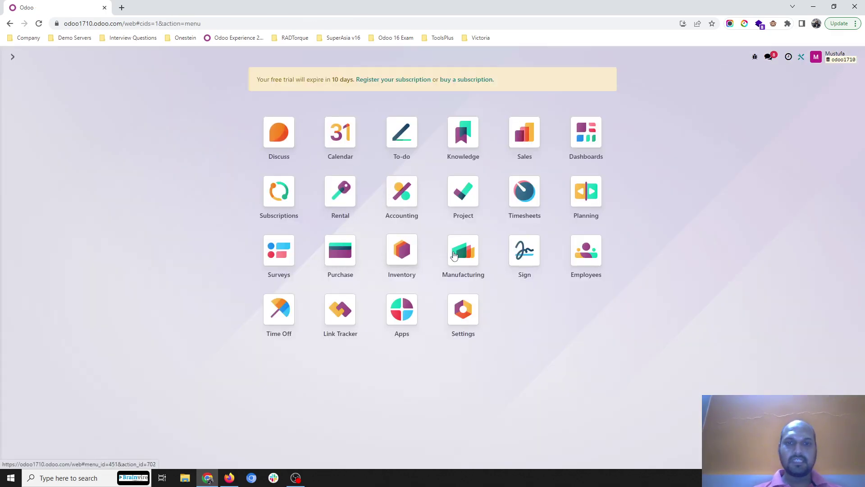
pyautogui.click(474, 193)
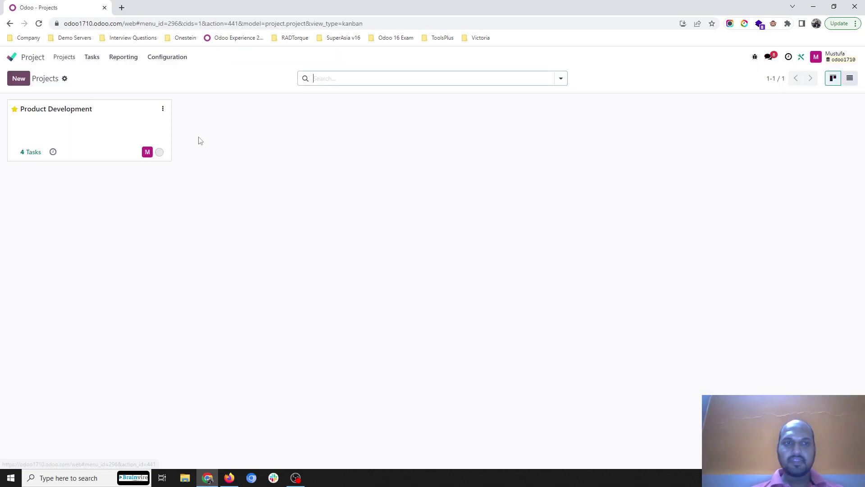
pyautogui.click(89, 117)
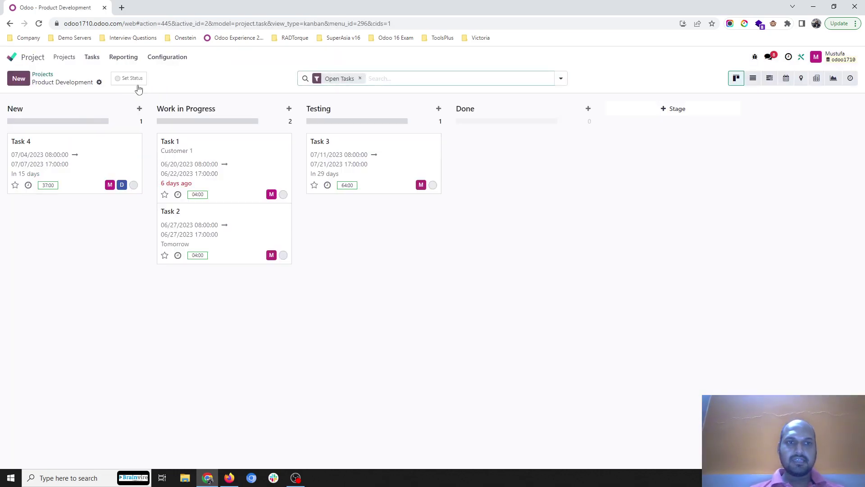
pyautogui.click(137, 86)
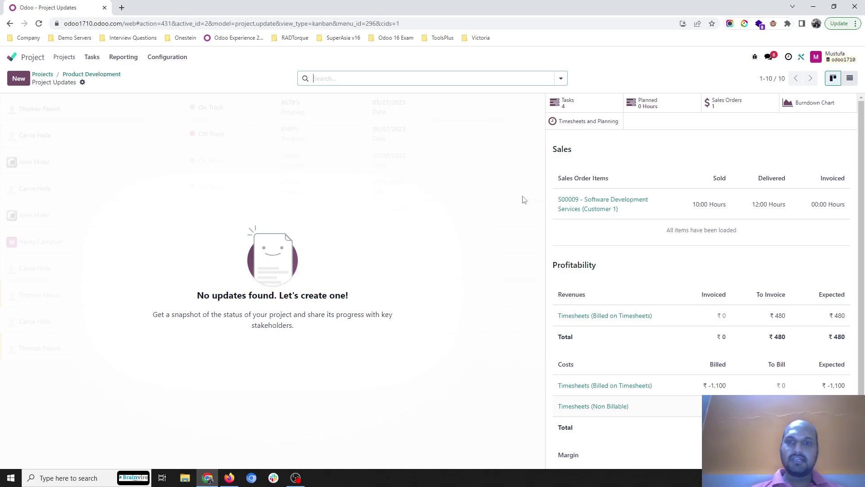
# - In the Timesheets app, list all timesheets to validate as rows, without the Draft filter
pyautogui.click(26, 60)
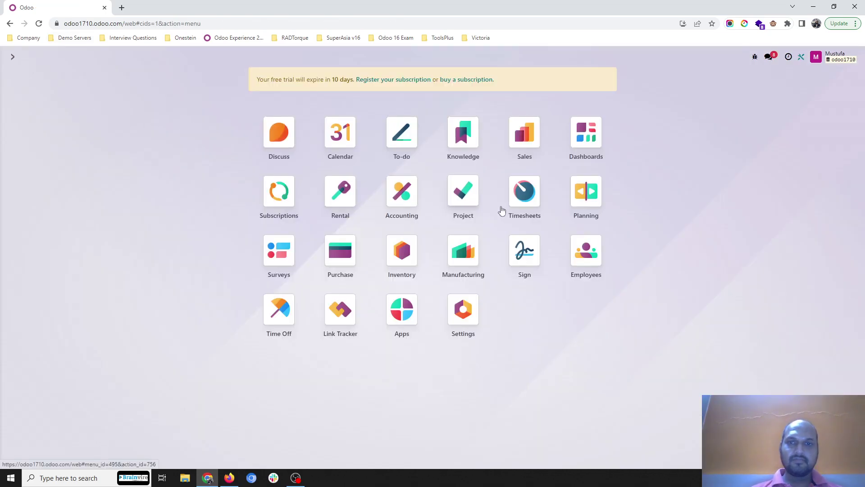
pyautogui.click(536, 209)
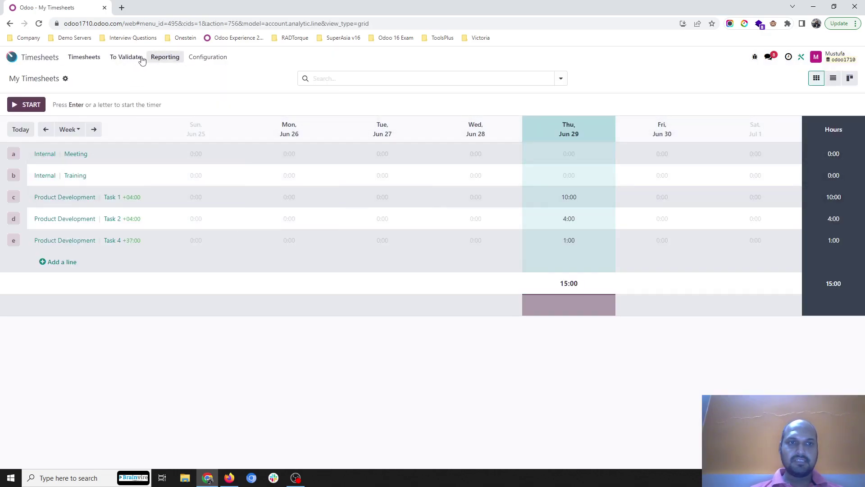
pyautogui.click(129, 57)
pyautogui.click(138, 98)
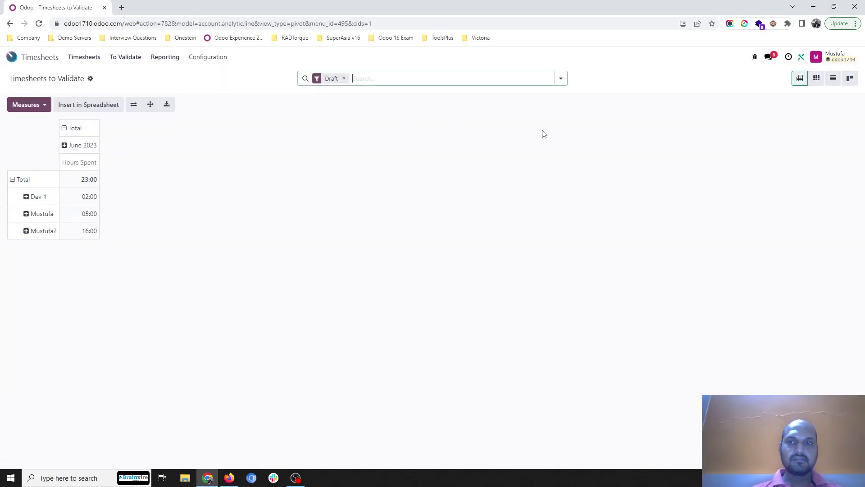
pyautogui.click(833, 79)
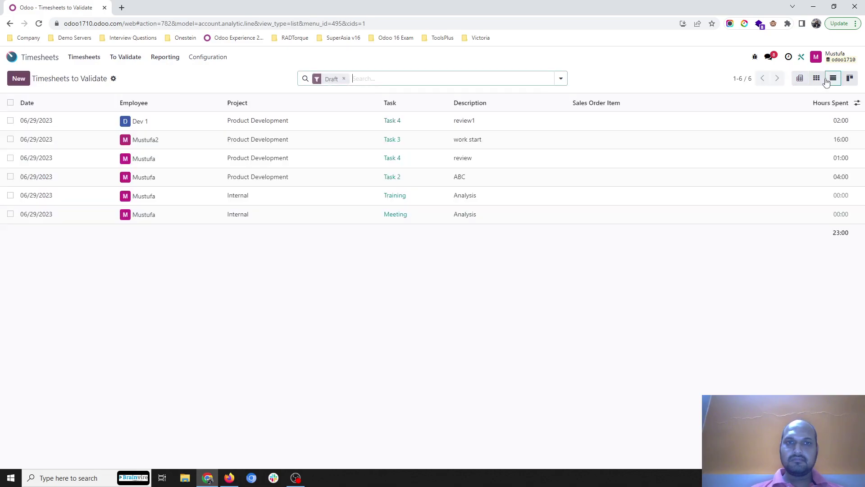
pyautogui.click(344, 78)
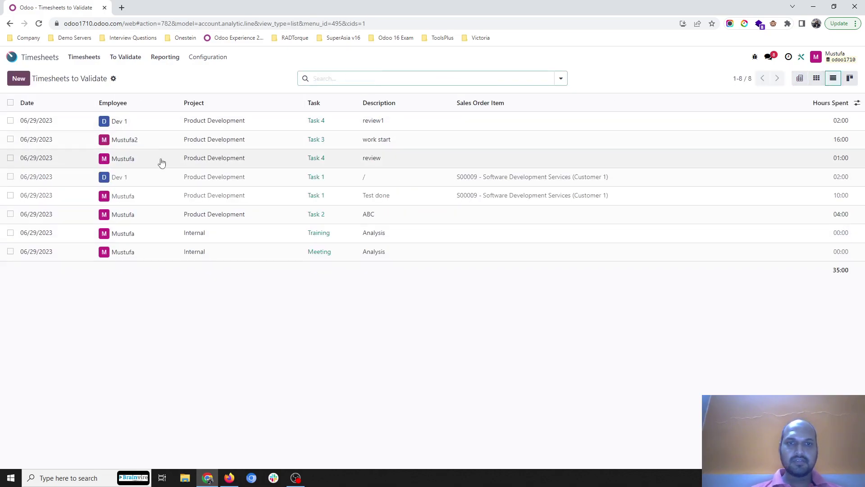
# - Select the two Task 1 timesheets and examine the available batch actions, print options and timesheet reports
pyautogui.click(10, 176)
pyautogui.click(10, 196)
pyautogui.click(431, 79)
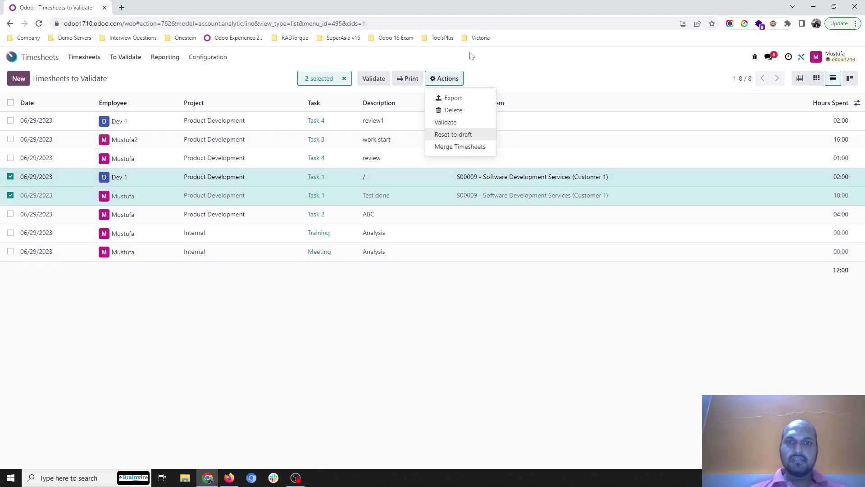
pyautogui.click(469, 55)
pyautogui.click(407, 79)
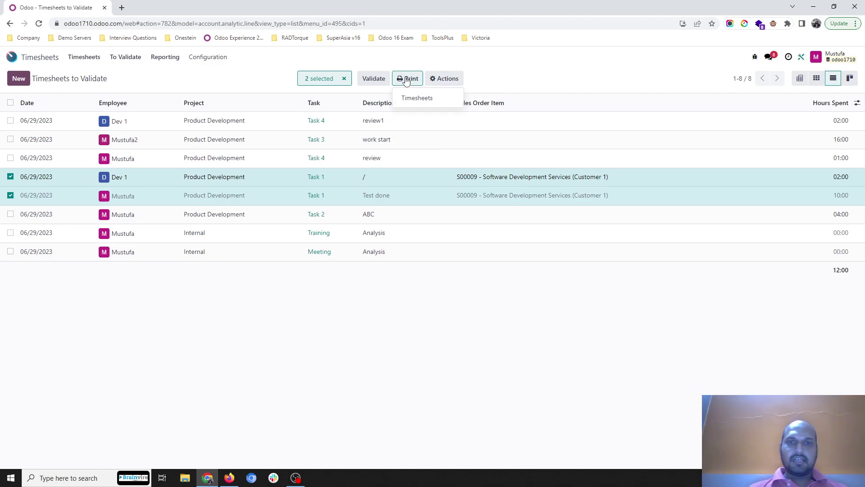
pyautogui.click(407, 79)
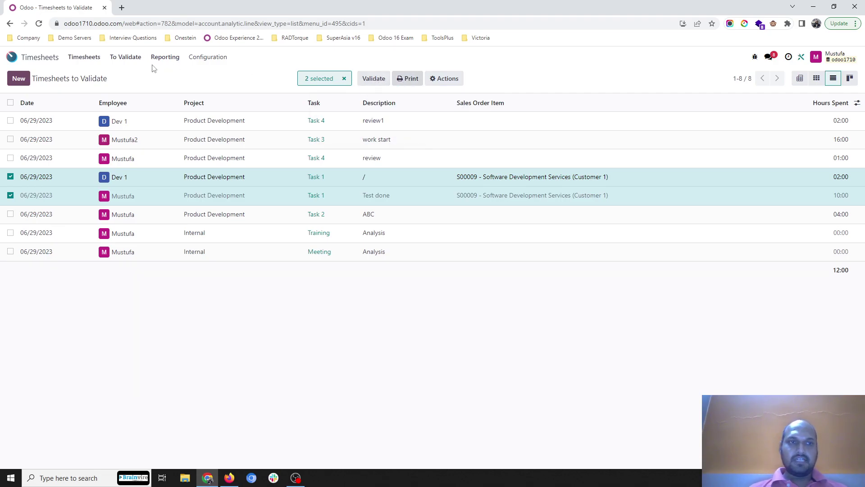
pyautogui.click(92, 63)
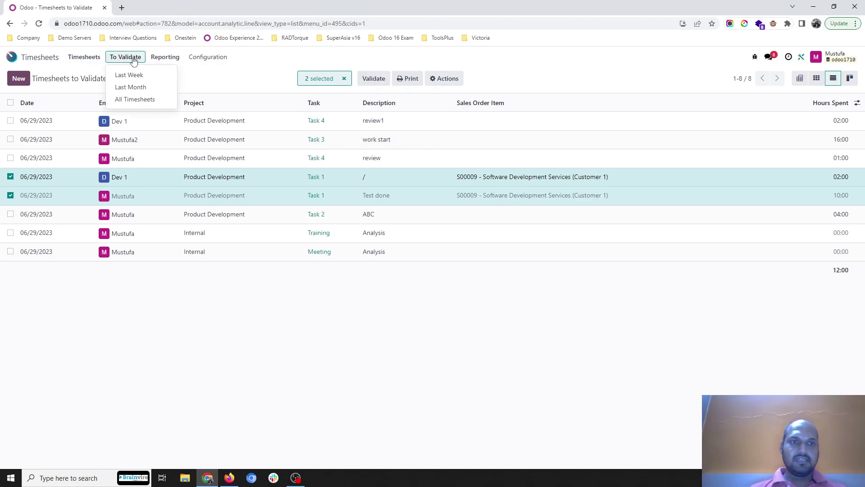
pyautogui.moveTo(161, 61)
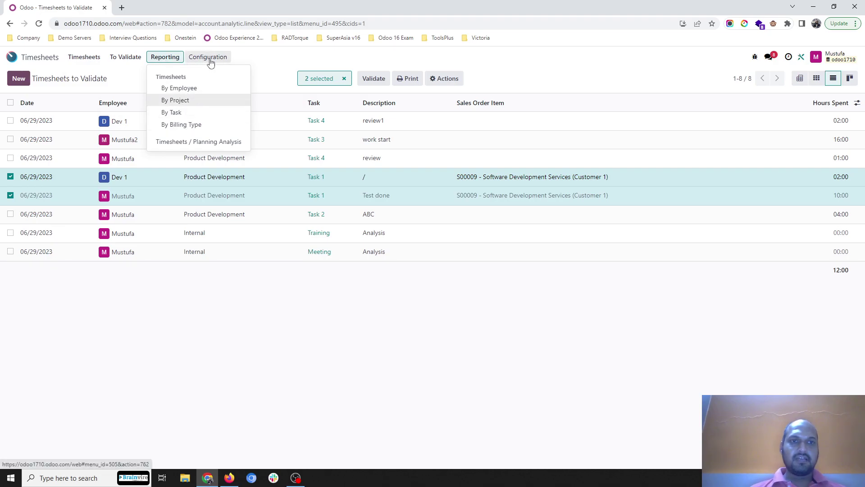
# - Create a regular draft invoice from Customer 1's Software Development Services sales order in the Sales app
pyautogui.click(11, 56)
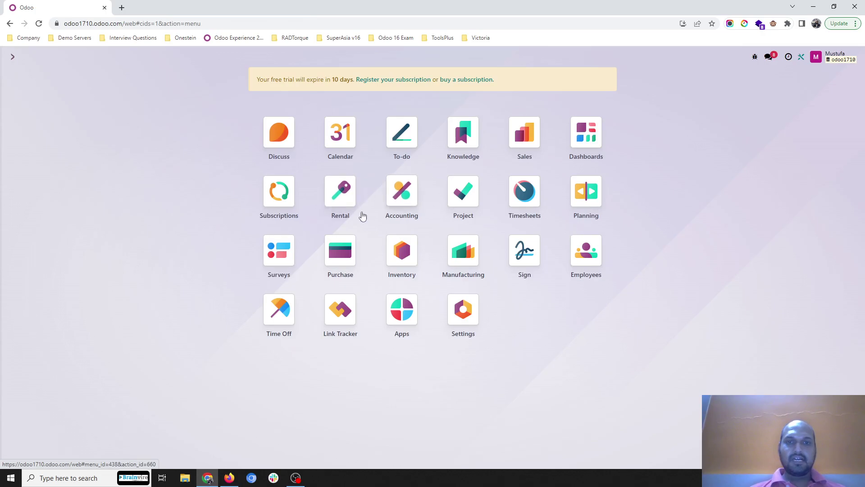
pyautogui.click(541, 153)
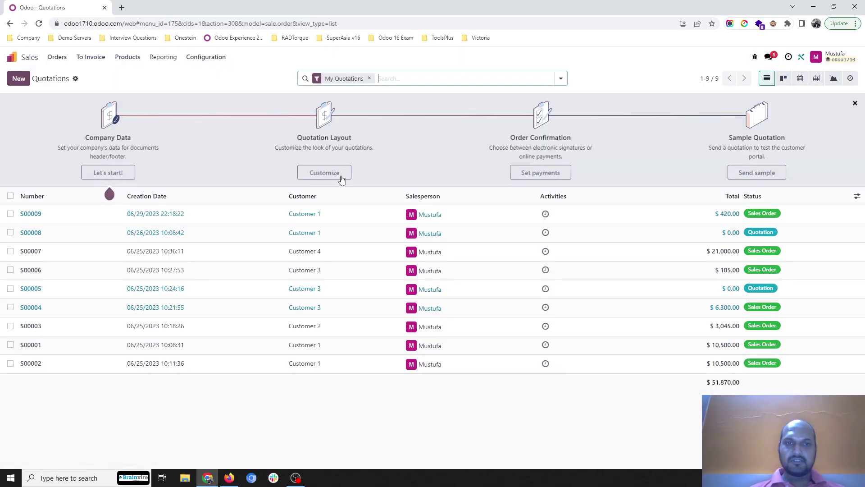
pyautogui.click(248, 214)
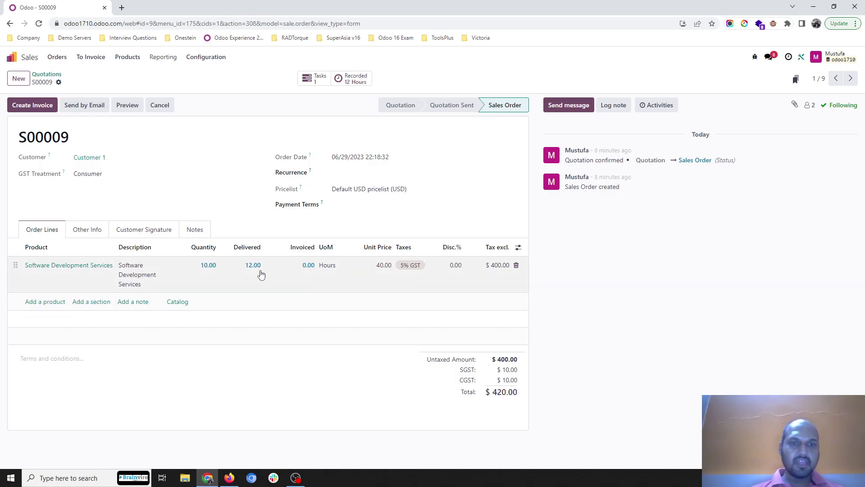
pyautogui.click(39, 108)
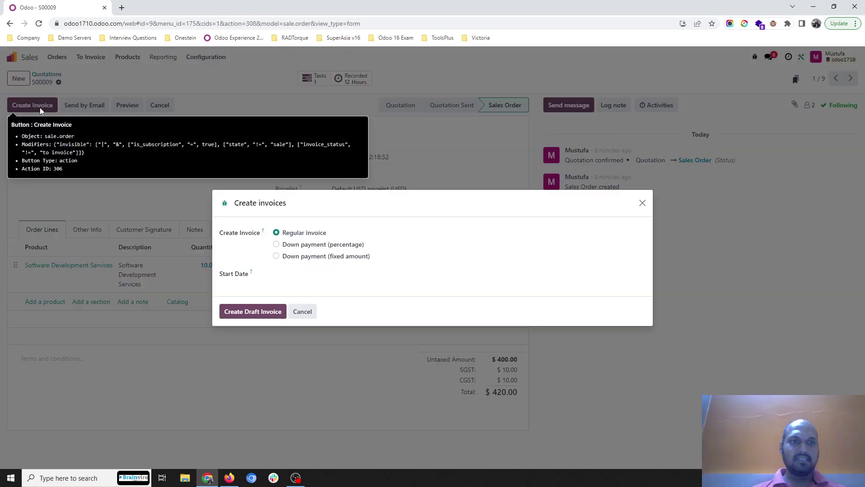
pyautogui.click(224, 316)
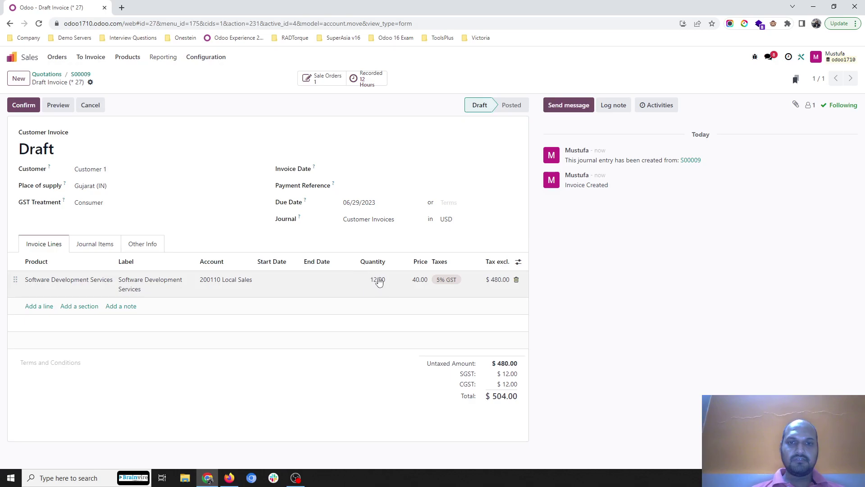
# - Set the Software Development Services invoice line's price to 300, save the draft and confirm the invoice
pyautogui.click(416, 281)
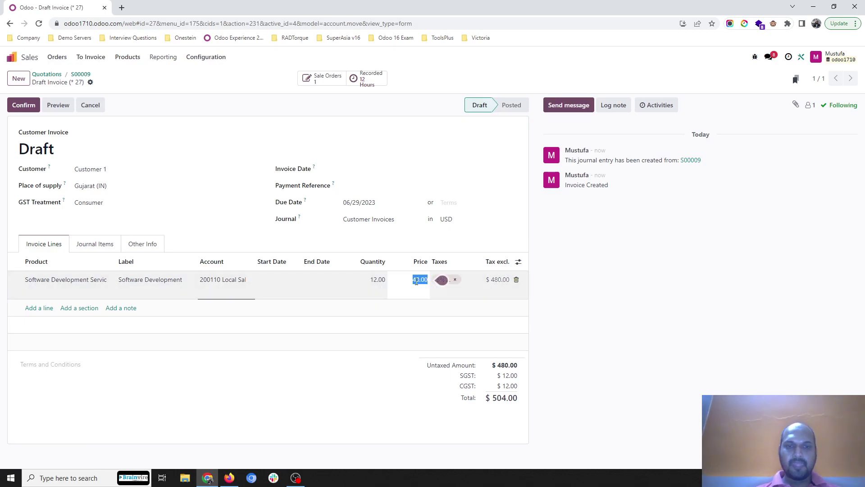
pyautogui.write('300')
pyautogui.click(240, 209)
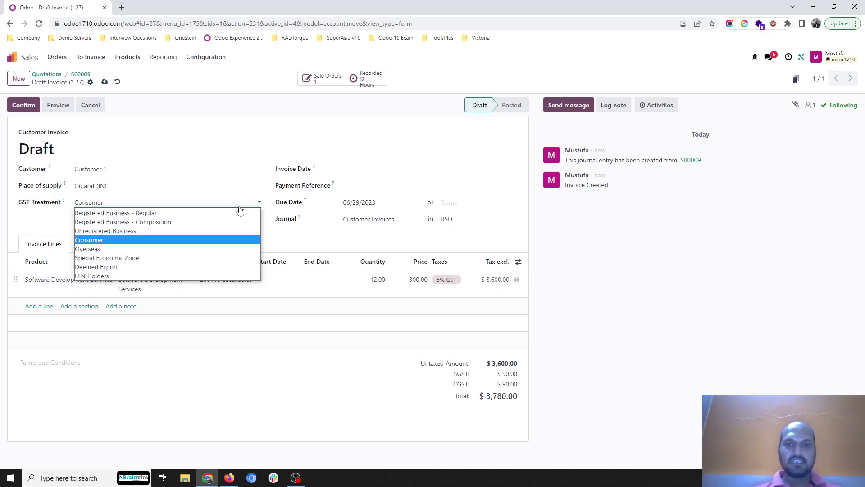
pyautogui.click(104, 81)
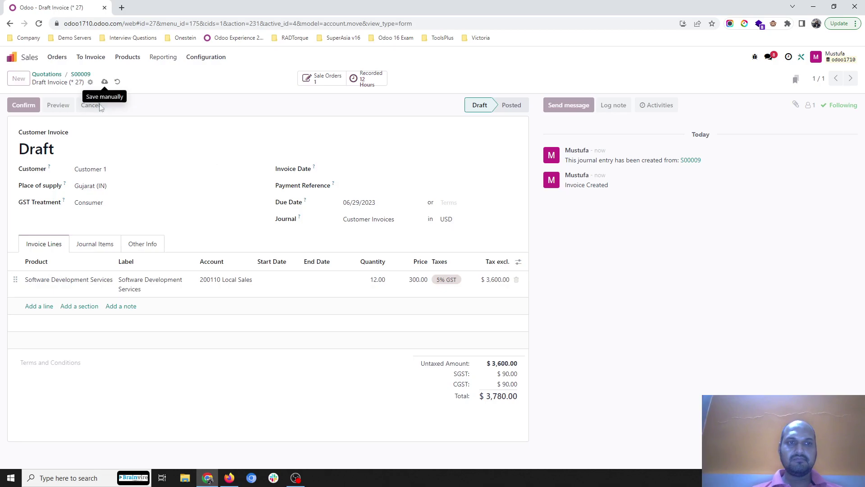
pyautogui.click(105, 82)
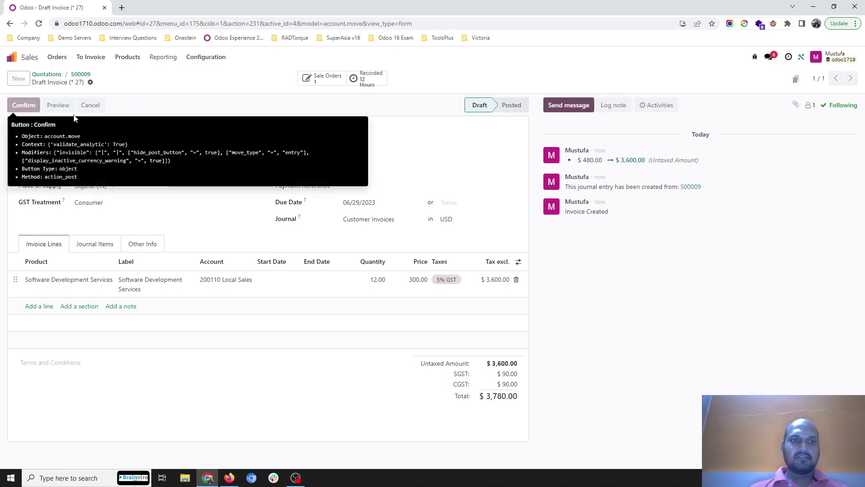
pyautogui.click(32, 105)
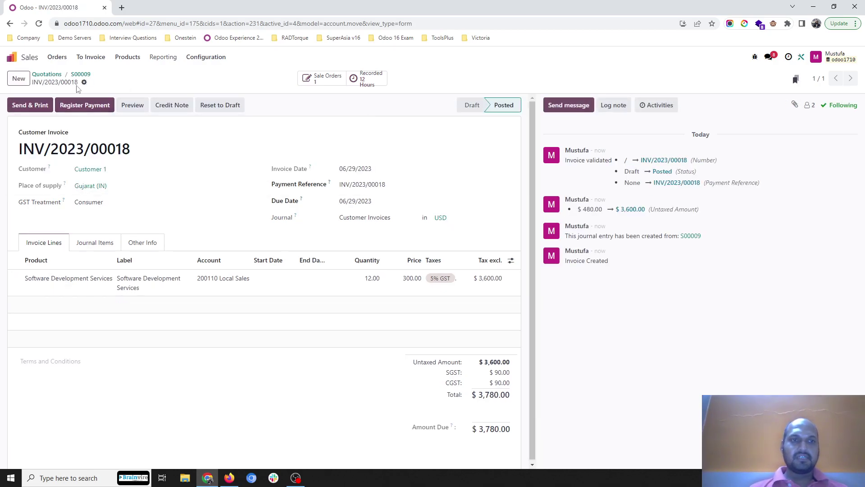
# - Open Product Development's project updates and compare the invoiced, to-invoice and expected revenue of the timesheets billed on timesheets
pyautogui.click(13, 57)
pyautogui.write('pro')
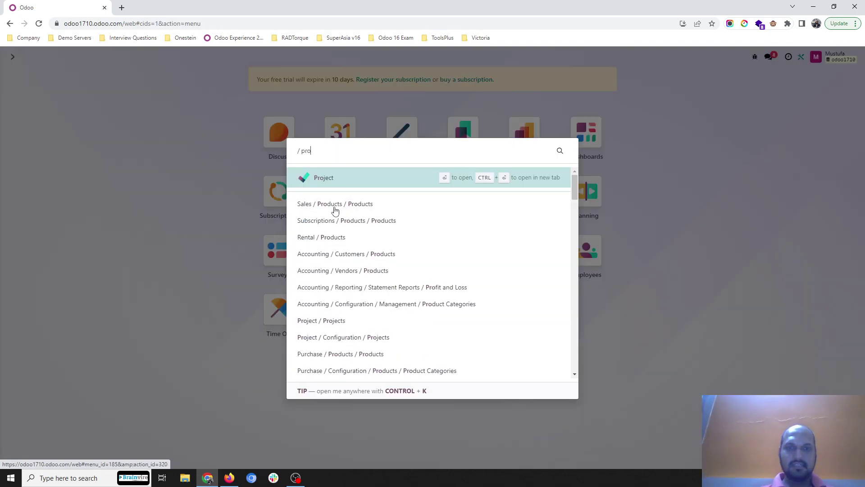
pyautogui.press('Return')
pyautogui.click(84, 114)
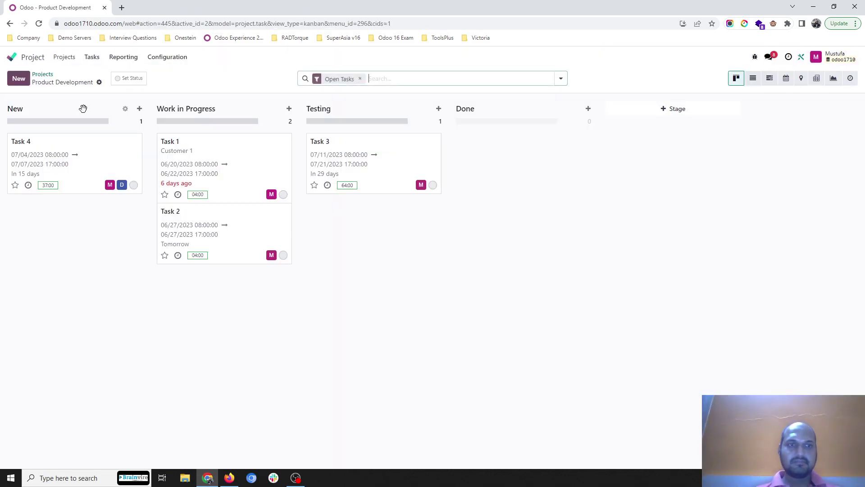
pyautogui.click(129, 86)
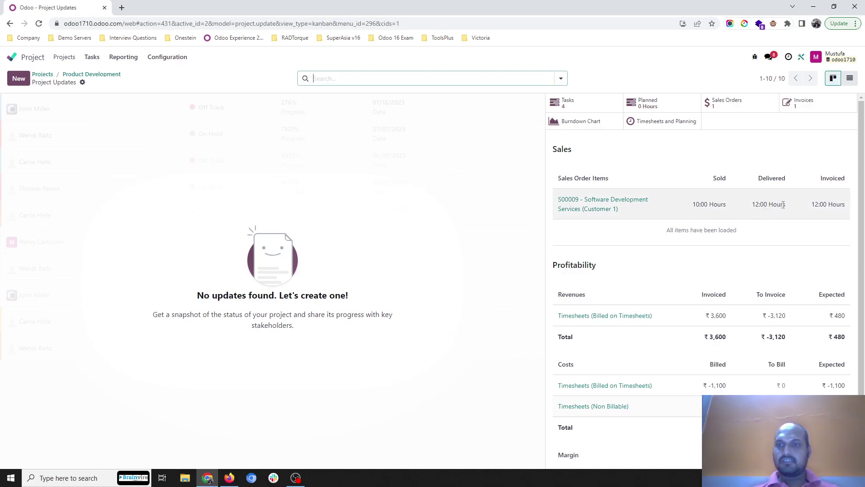
pyautogui.scroll(-1, 807, 225)
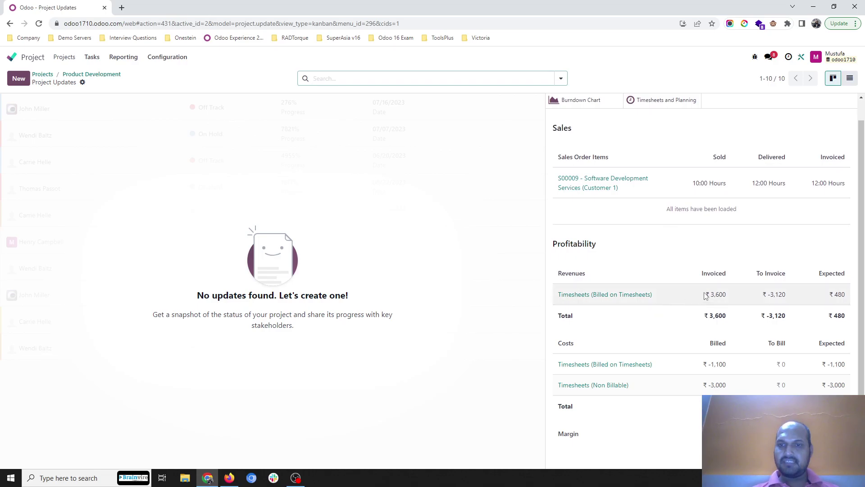
pyautogui.doubleClick(721, 294)
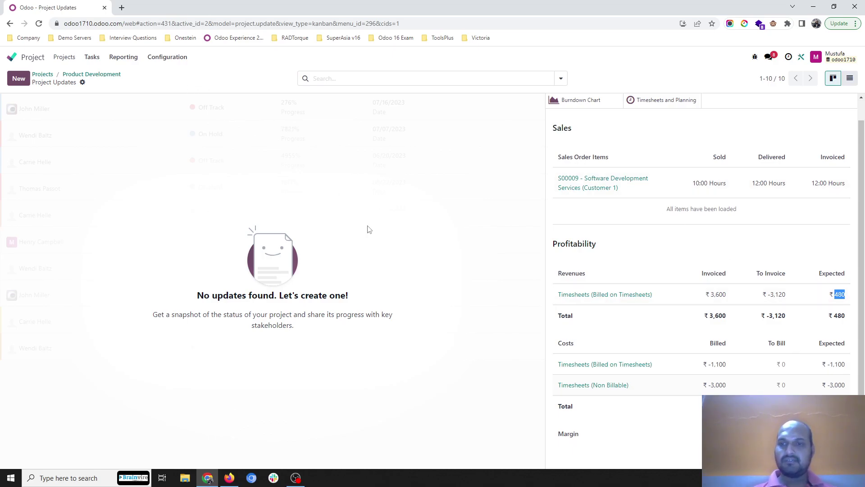
# - Compare the unit price on Customer 1's Software Development Services sales order with the price on its linked invoice
pyautogui.click(12, 57)
pyautogui.click(540, 133)
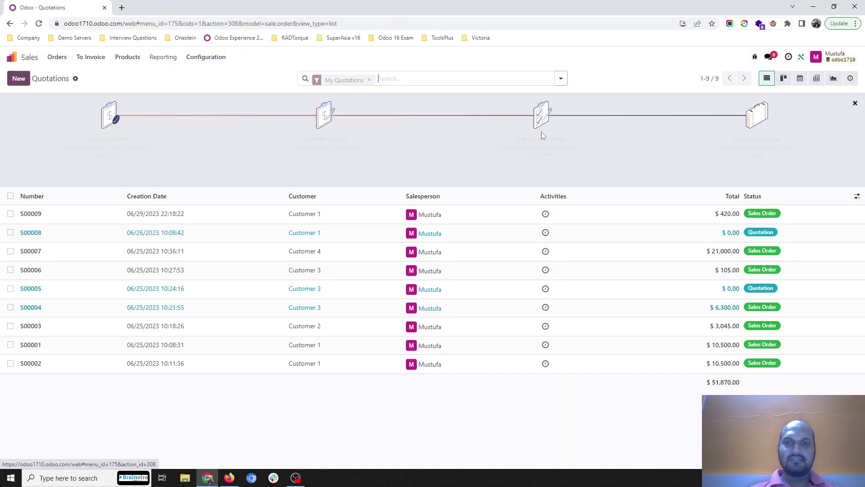
pyautogui.click(281, 219)
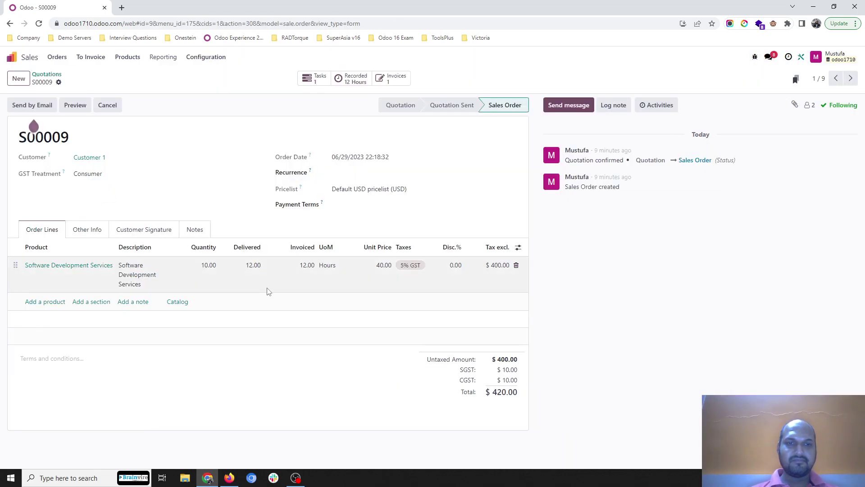
pyautogui.click(372, 267)
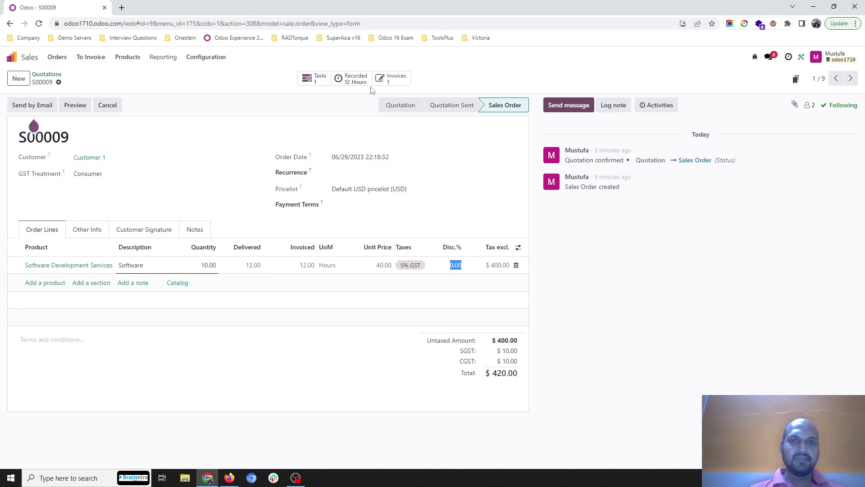
pyautogui.click(385, 88)
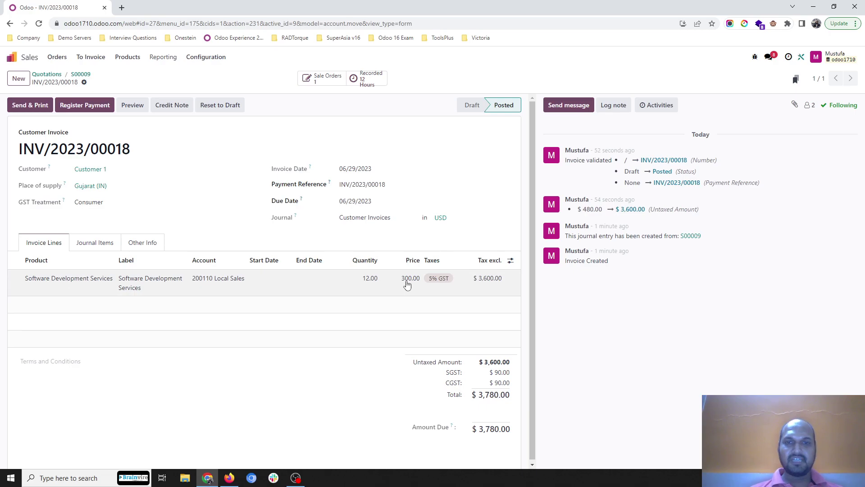
# - Return to the Product Development project's task board in the Project app
pyautogui.click(33, 62)
pyautogui.write('pro')
pyautogui.press('Return')
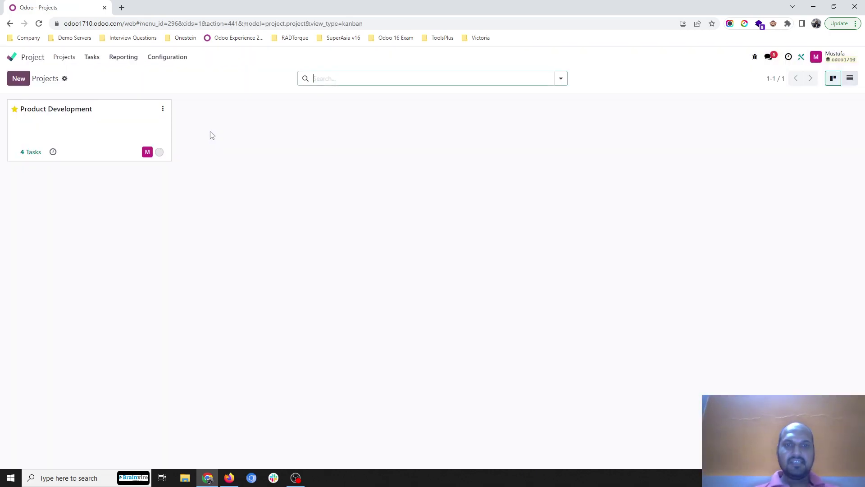
pyautogui.click(80, 109)
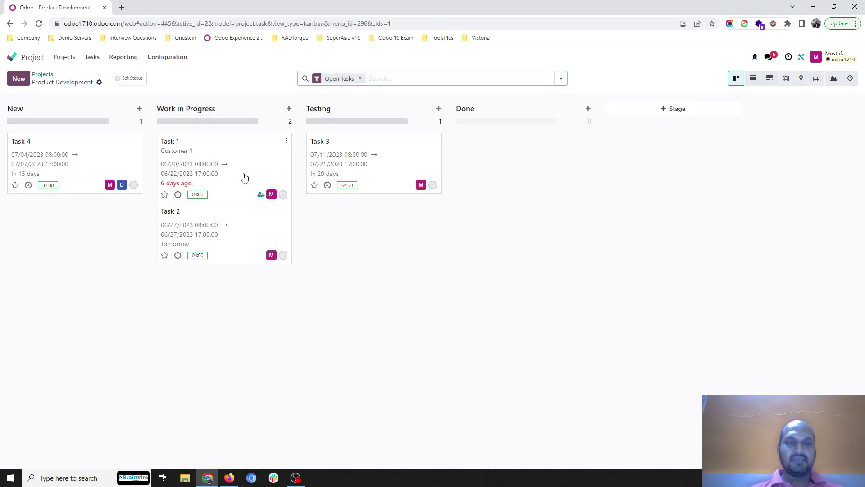
# - Open Task 3 in the Testing stage and set its customer to Customer 3
pyautogui.click(339, 161)
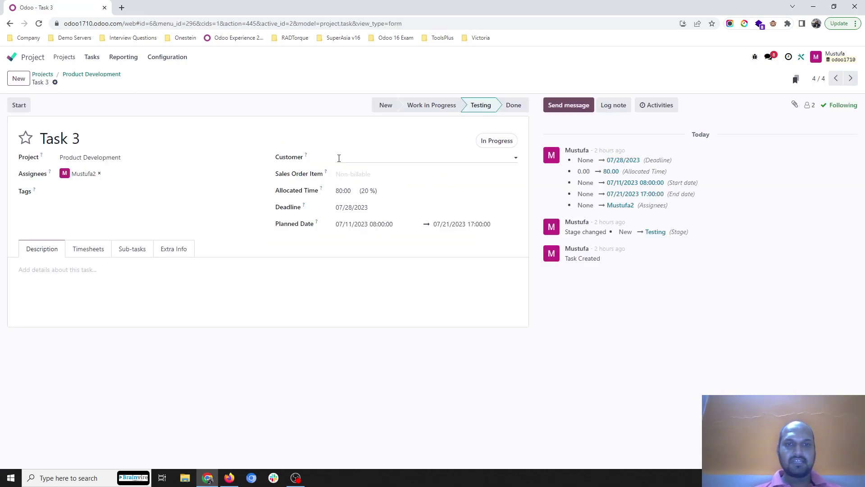
pyautogui.click(349, 159)
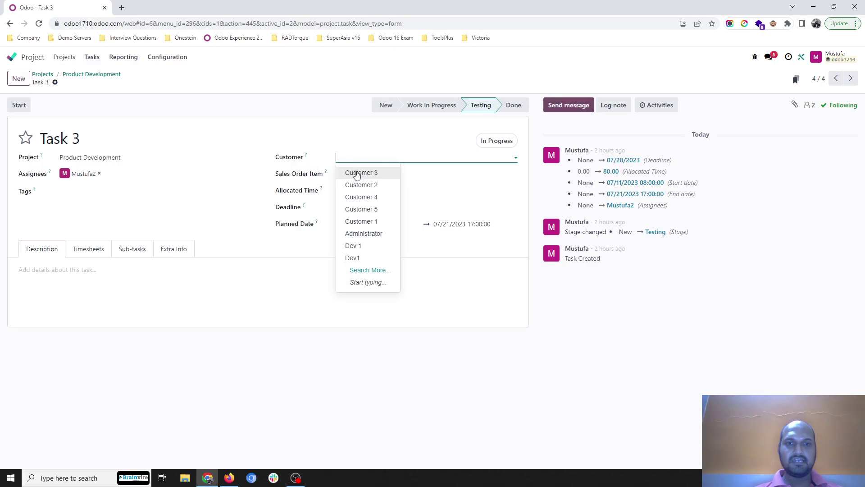
pyautogui.click(356, 175)
pyautogui.click(367, 175)
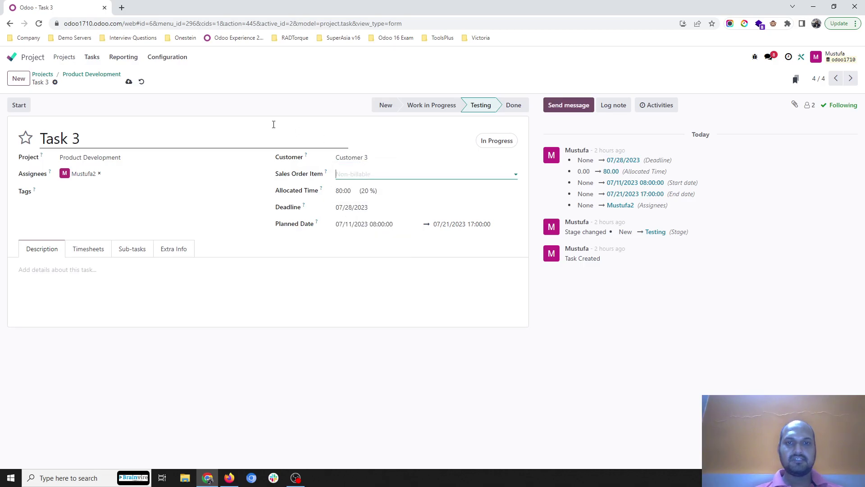
# - Create a new quotation in the Sales app with Customer 3 as the customer
pyautogui.click(12, 56)
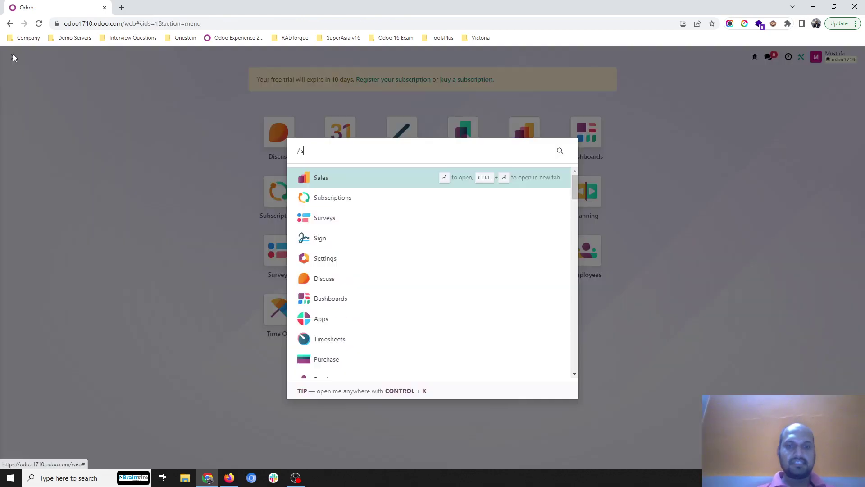
pyautogui.write('sal')
pyautogui.press('Return')
pyautogui.click(18, 78)
pyautogui.click(133, 157)
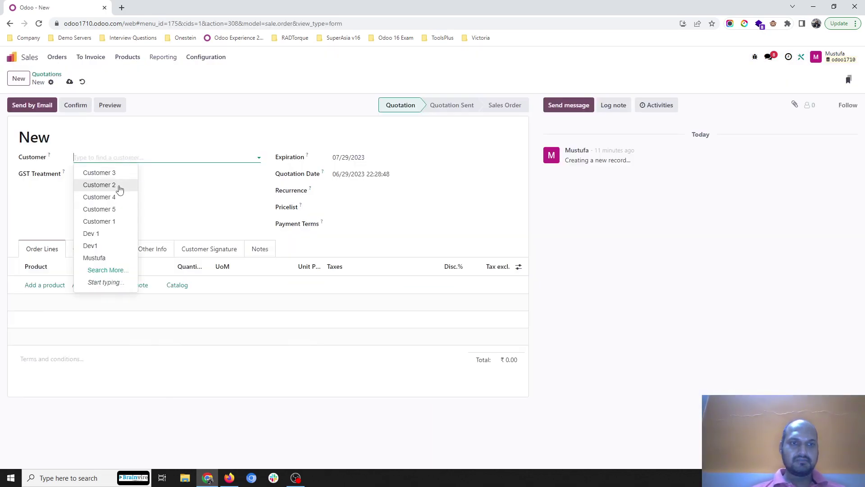
pyautogui.press('Escape')
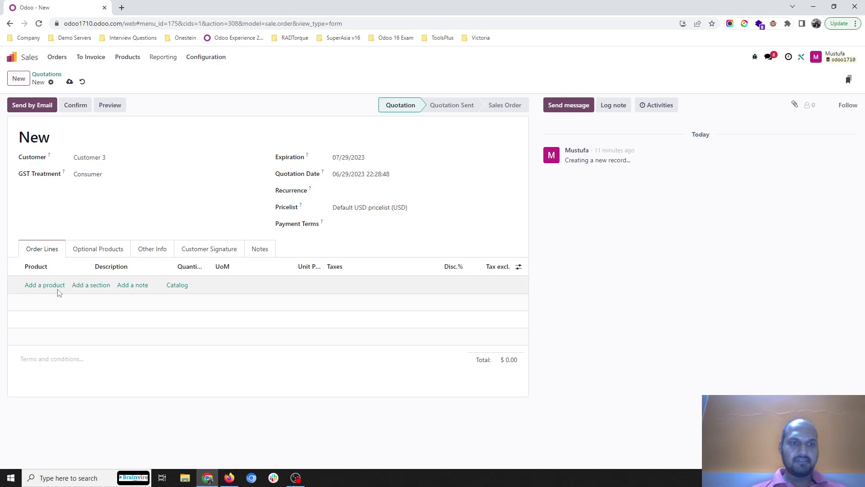
# - Add a Software Development Services order line to the quotation with a quantity of 50 hours
pyautogui.click(57, 293)
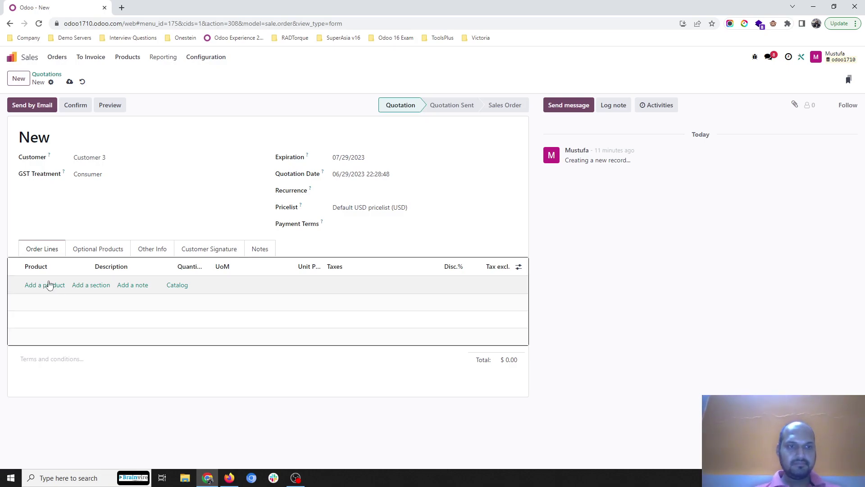
pyautogui.click(49, 285)
pyautogui.write('deve')
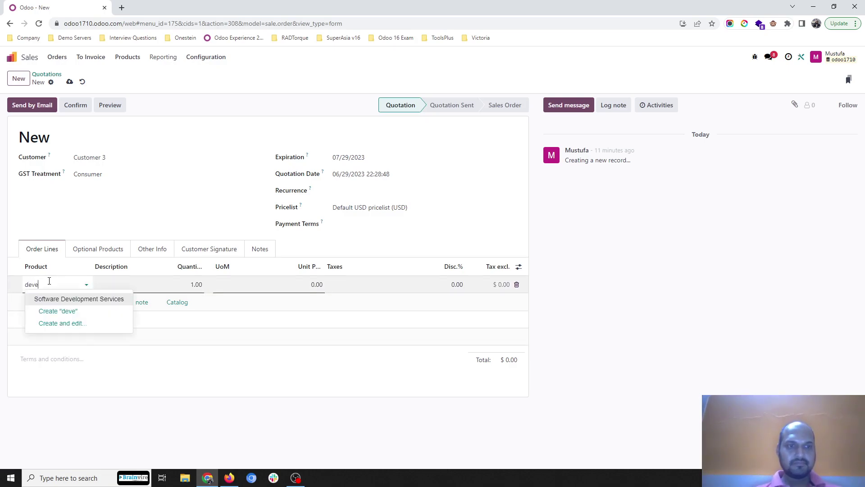
pyautogui.click(56, 300)
pyautogui.click(195, 284)
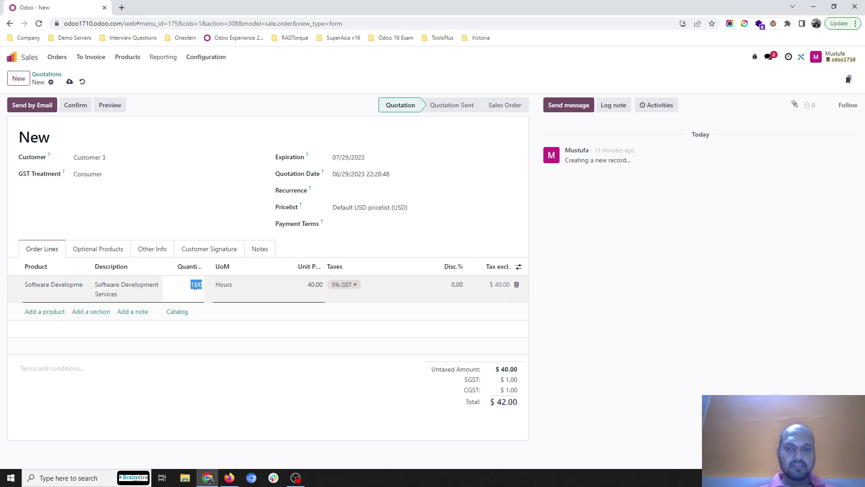
pyautogui.press('Tab')
# - Set the service line's unit price to 400, save the quotation and confirm it as a sales order
pyautogui.press('Tab')
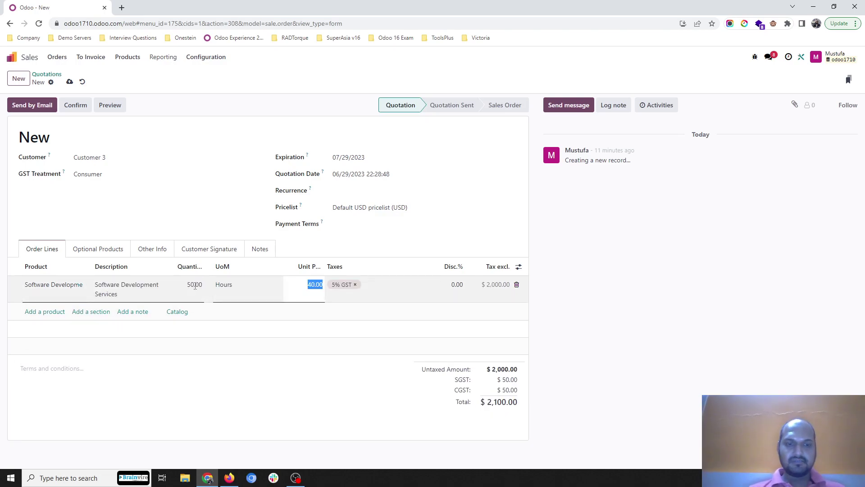
pyautogui.write('400')
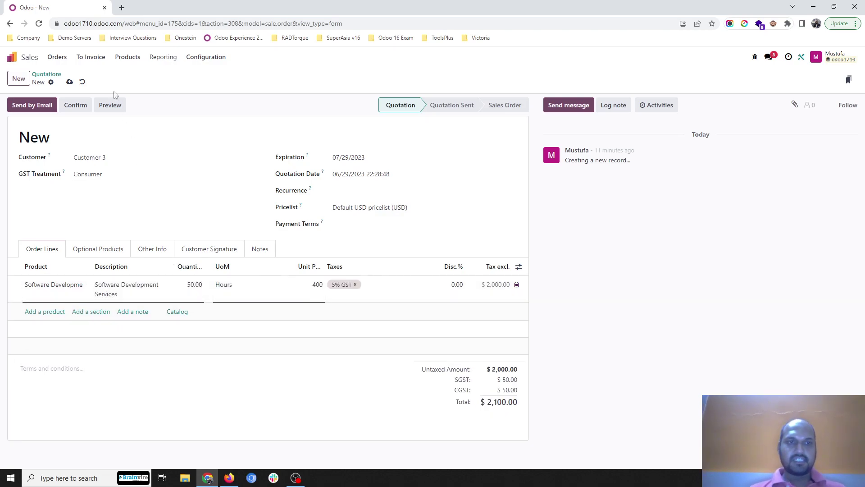
pyautogui.click(70, 82)
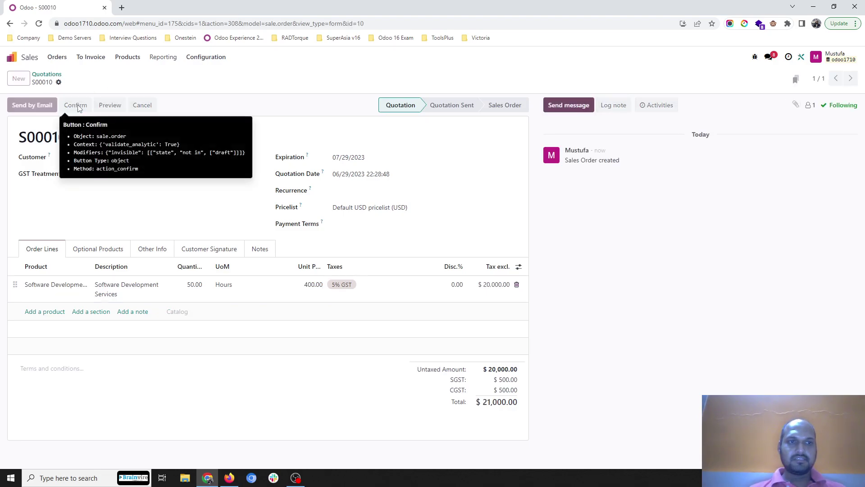
pyautogui.click(78, 107)
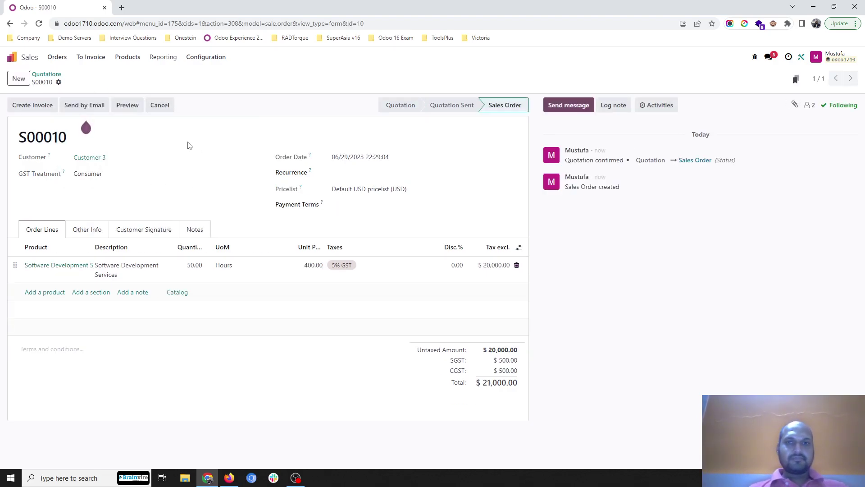
# - Link Task 3 of Product Development to Customer 3's Software Development Services sales order item and save the task
pyautogui.click(15, 61)
pyautogui.write('p')
pyautogui.press('Return')
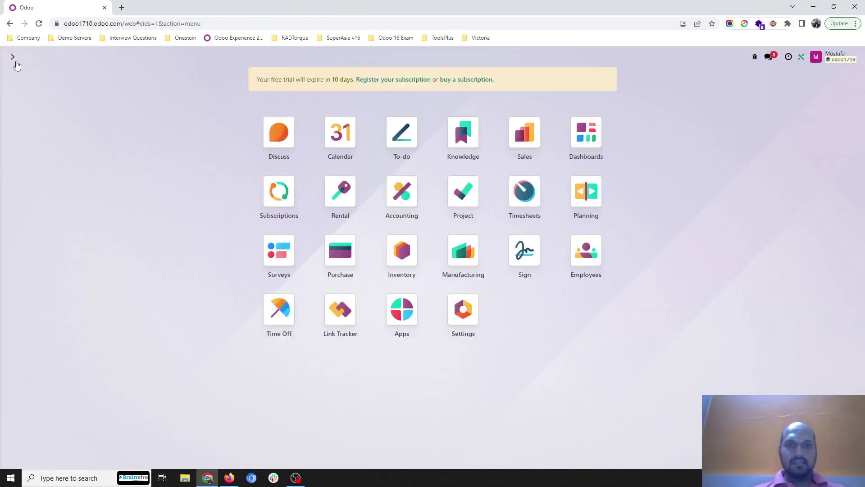
pyautogui.click(42, 115)
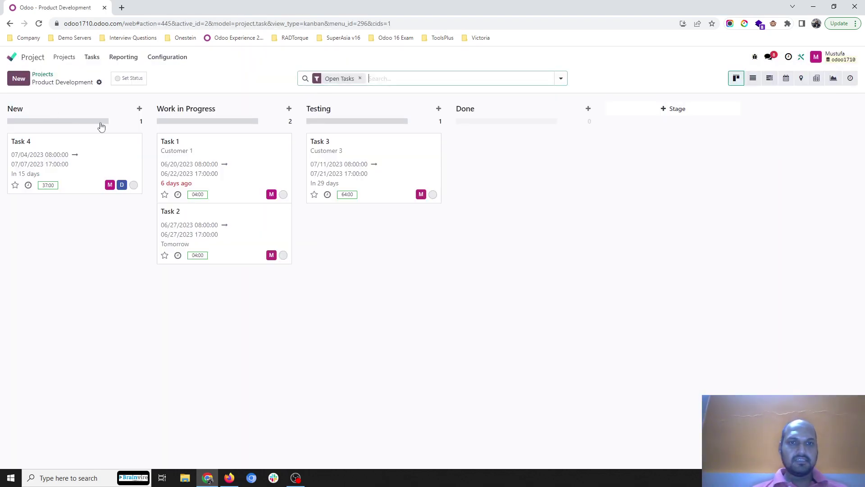
pyautogui.click(333, 144)
pyautogui.click(369, 175)
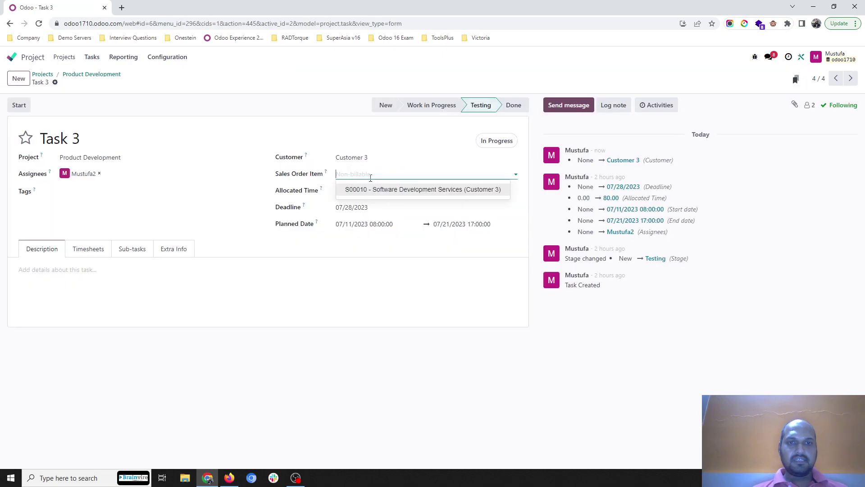
pyautogui.click(374, 189)
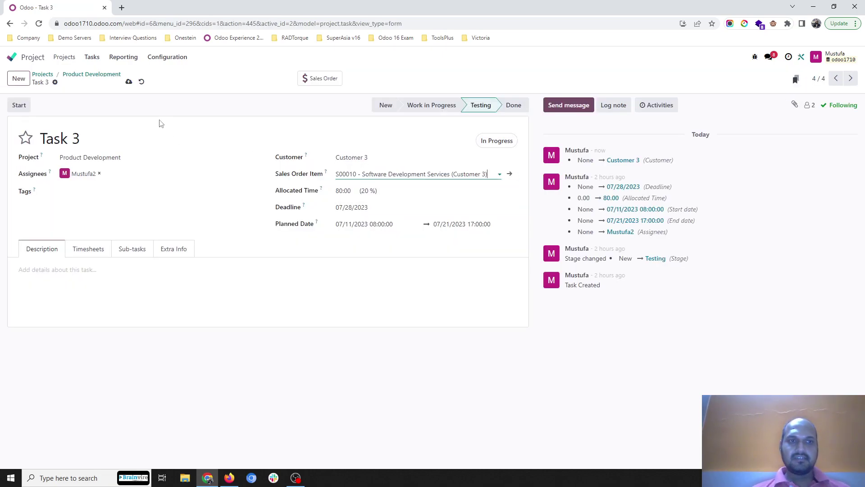
pyautogui.click(128, 81)
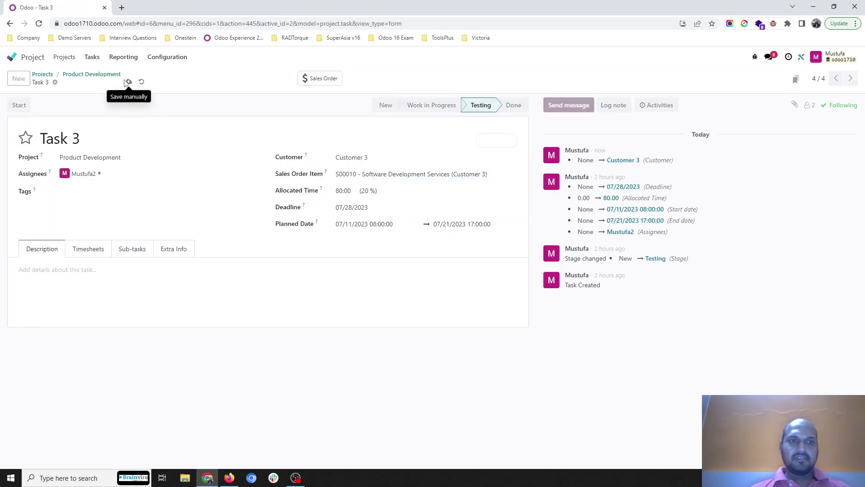
# - Open Product Development's project updates and review its sales order items, revenues and costs
pyautogui.click(50, 74)
pyautogui.click(65, 103)
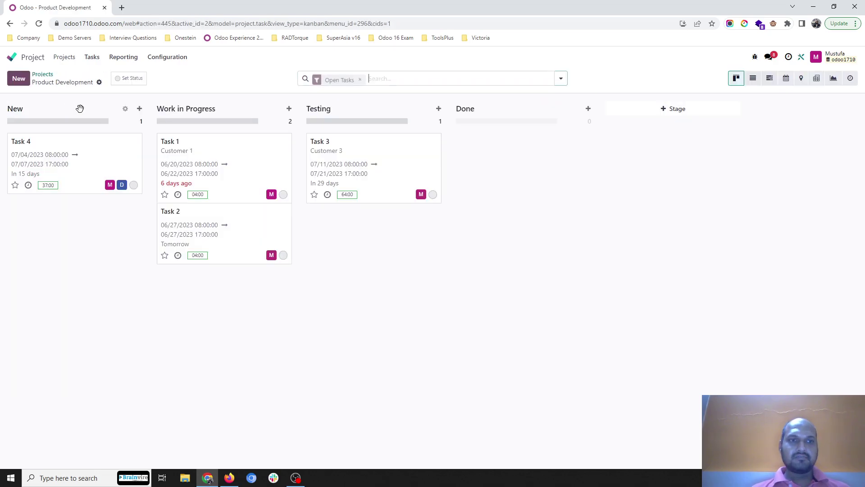
pyautogui.click(126, 86)
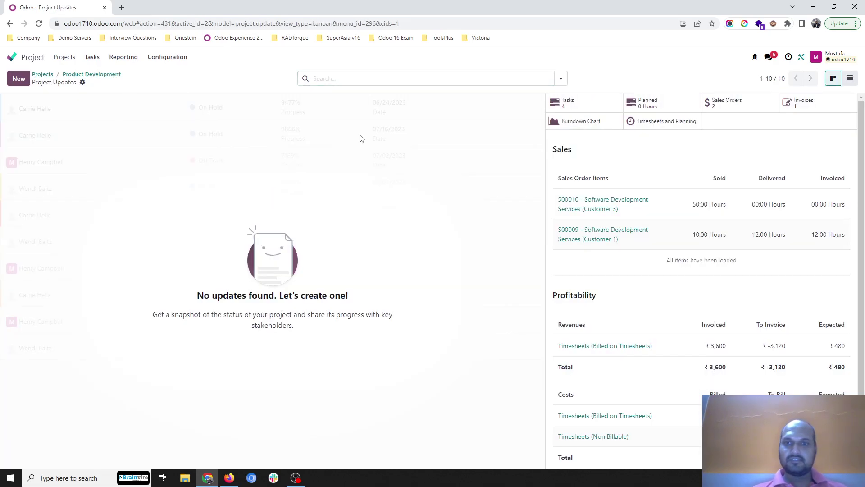
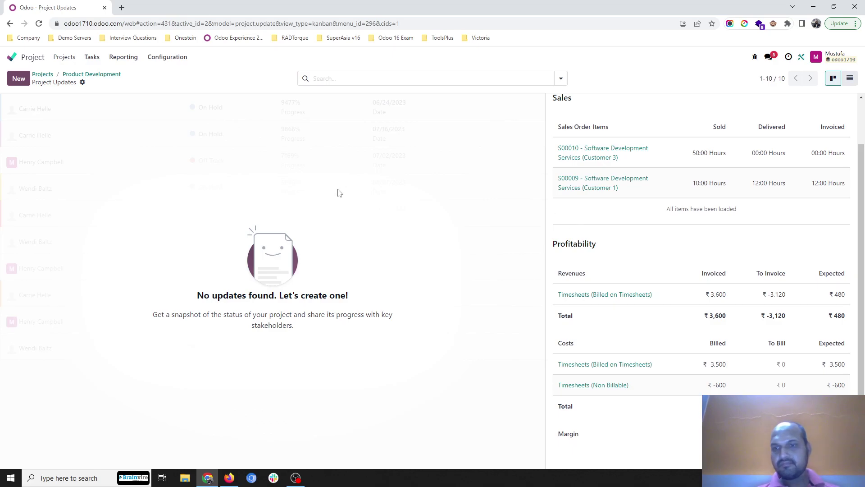
# - List all tasks and show the Customer and Sales Order Item columns
pyautogui.click(92, 57)
pyautogui.click(103, 89)
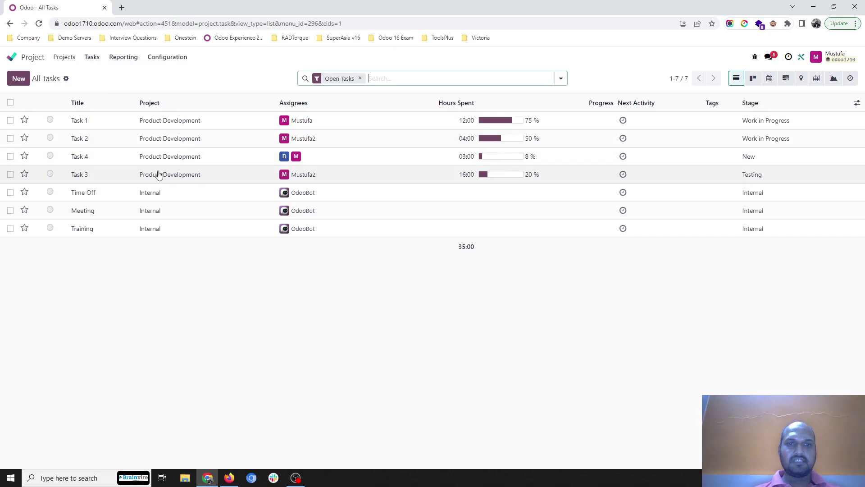
pyautogui.click(857, 103)
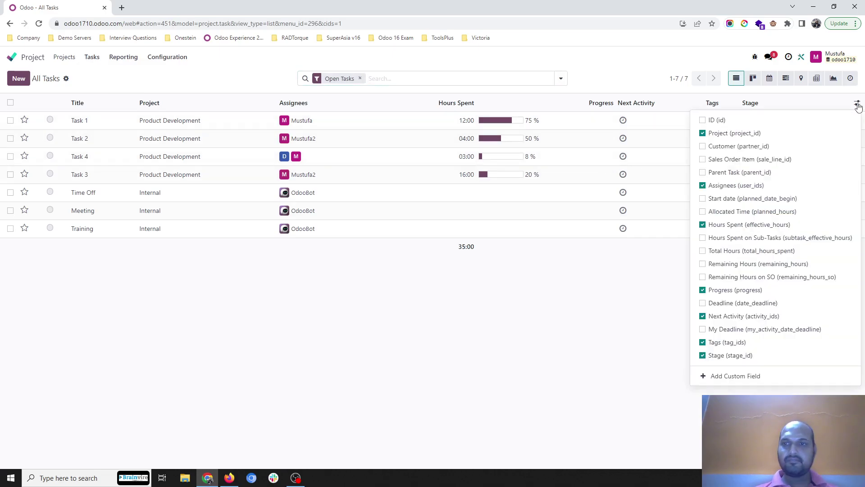
pyautogui.click(788, 151)
pyautogui.click(787, 159)
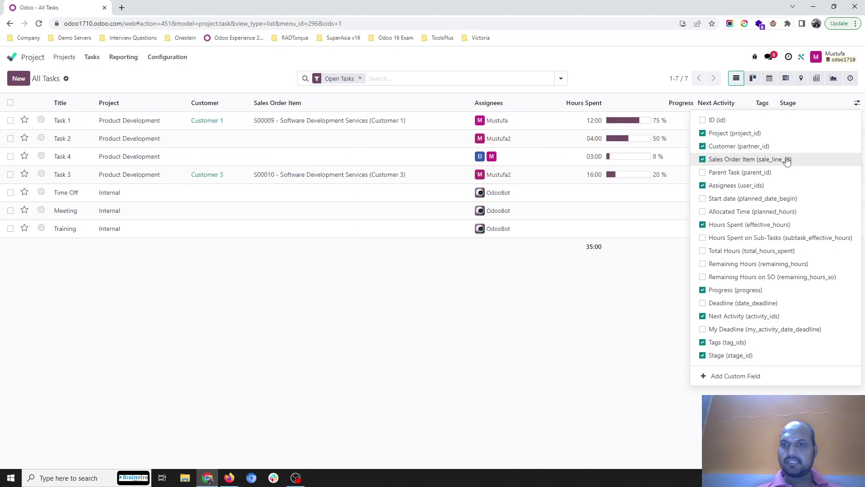
pyautogui.click(587, 315)
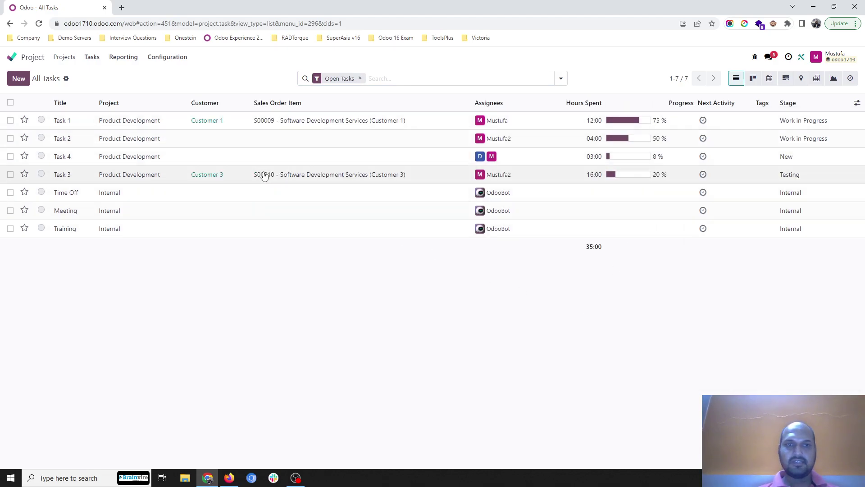
# - Add a timesheet line to Task 3 for Dev 1 with the description analysis and 20 hours, and save the task
pyautogui.click(278, 175)
pyautogui.click(97, 252)
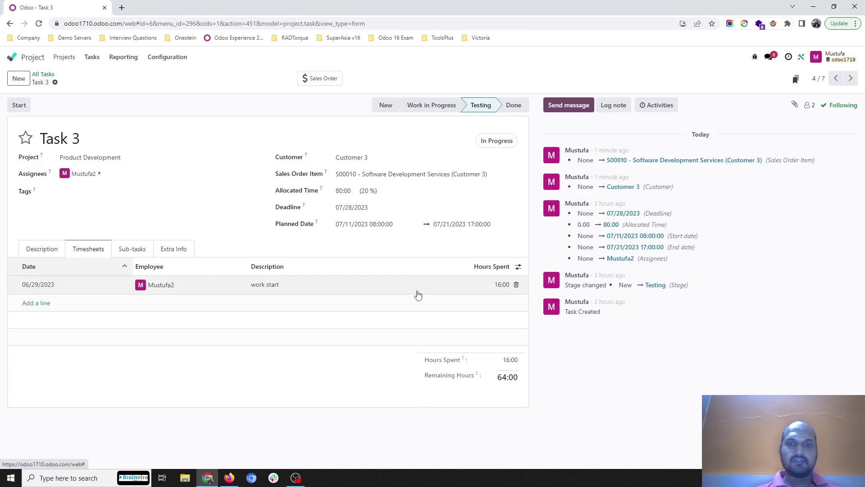
pyautogui.click(40, 302)
pyautogui.click(230, 304)
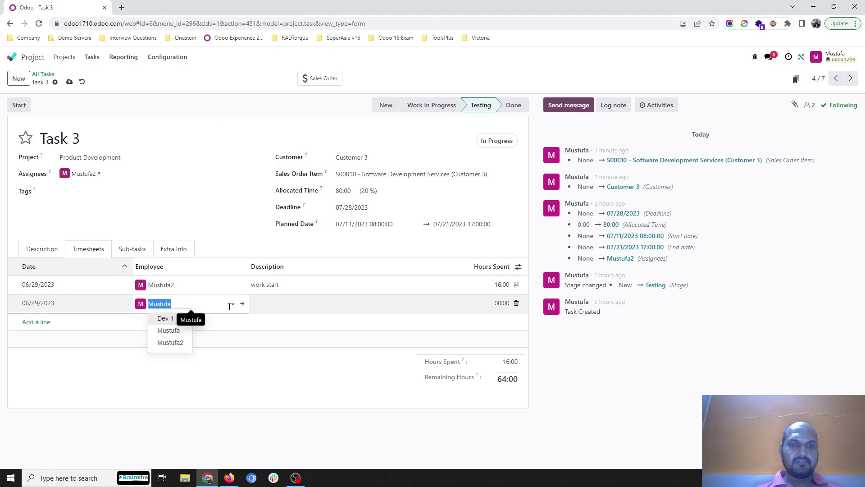
pyautogui.click(185, 320)
pyautogui.click(292, 303)
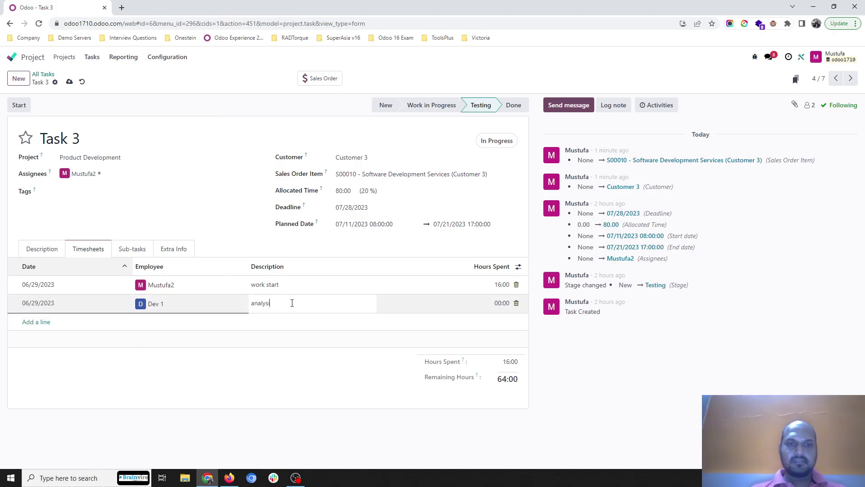
pyautogui.press('Tab')
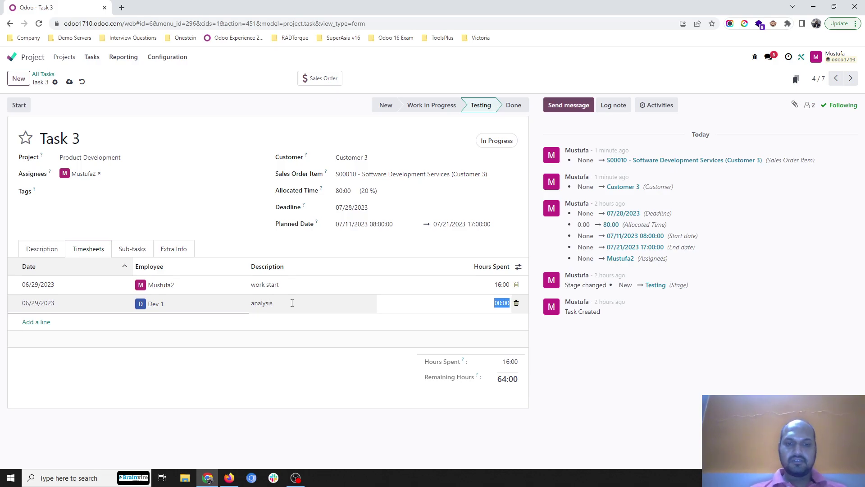
pyautogui.write('20')
pyautogui.press('Tab')
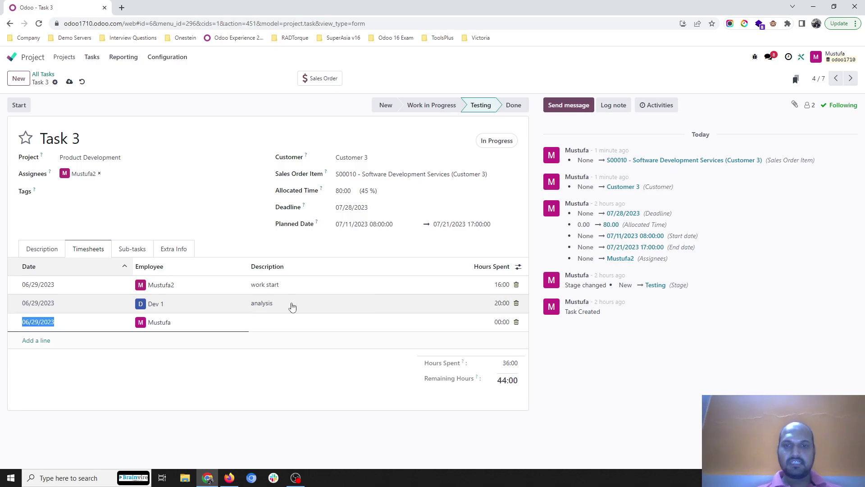
pyautogui.click(69, 81)
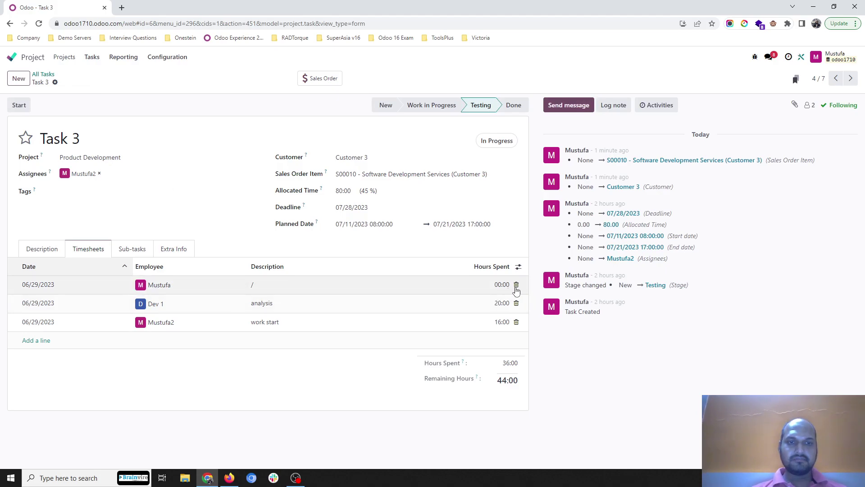
# - Check the sold and delivered hours in Product Development's project updates after logging Task 3's new timesheet
pyautogui.click(64, 56)
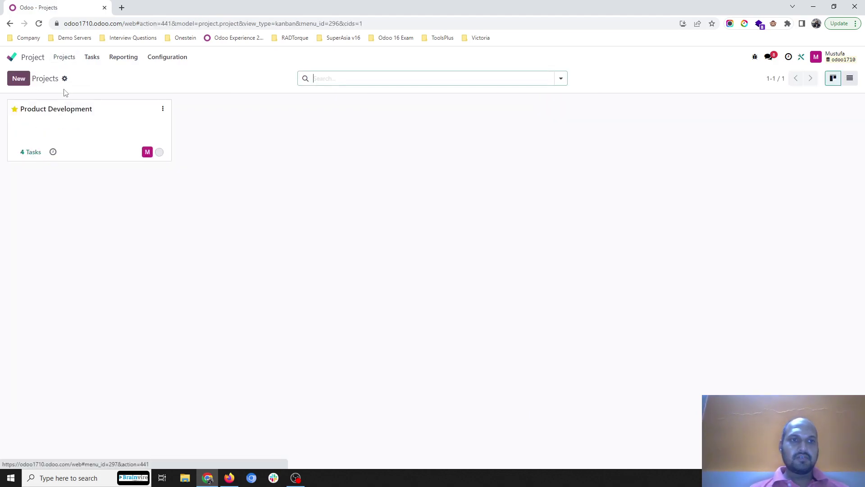
pyautogui.click(70, 109)
pyautogui.click(131, 79)
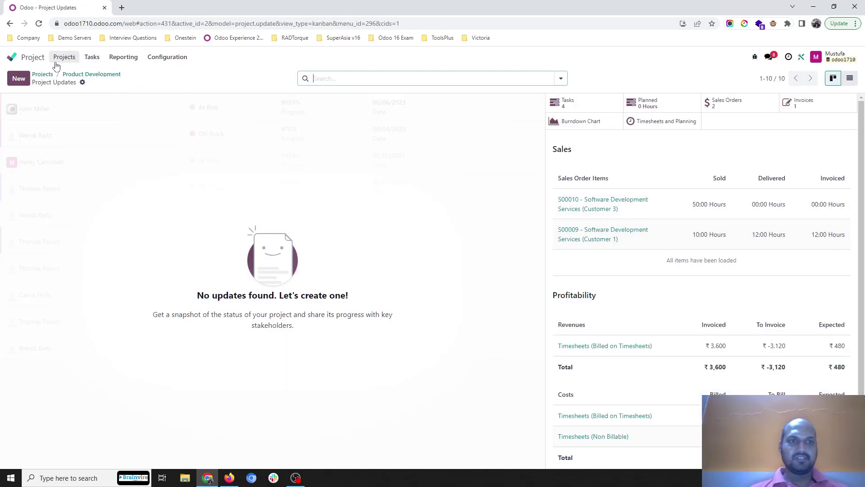
# - Validate Dev 1's 20-hour analysis timesheet on Task 3 from the list of all timesheets to validate
pyautogui.click(29, 57)
pyautogui.write('time')
pyautogui.press('Return')
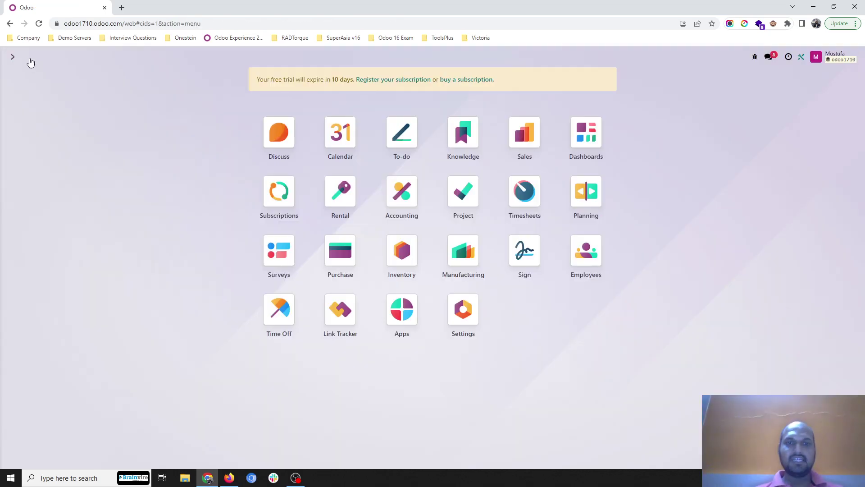
pyautogui.click(135, 60)
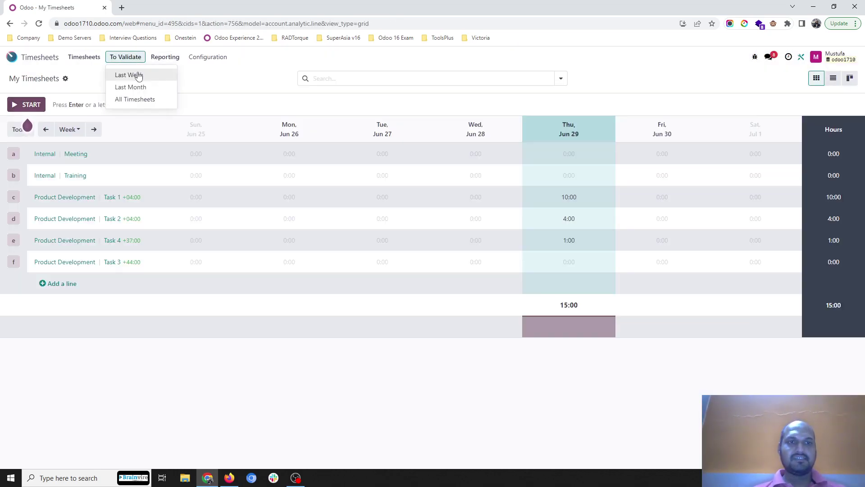
pyautogui.click(144, 100)
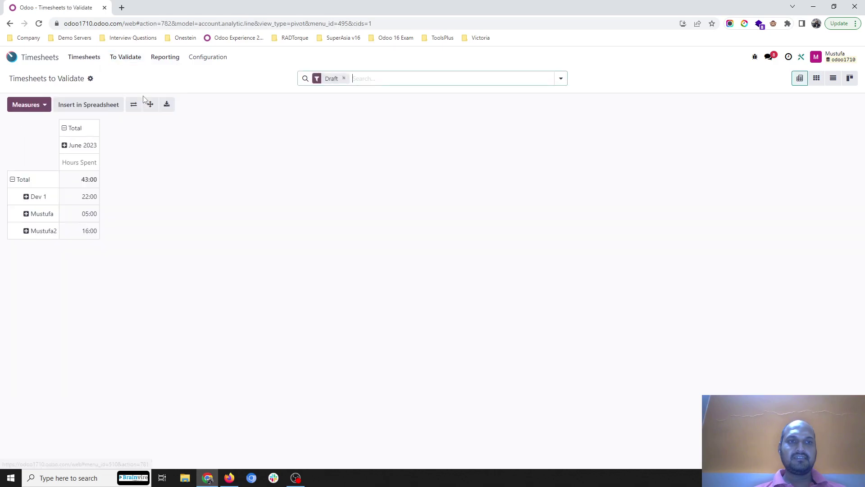
pyautogui.click(833, 79)
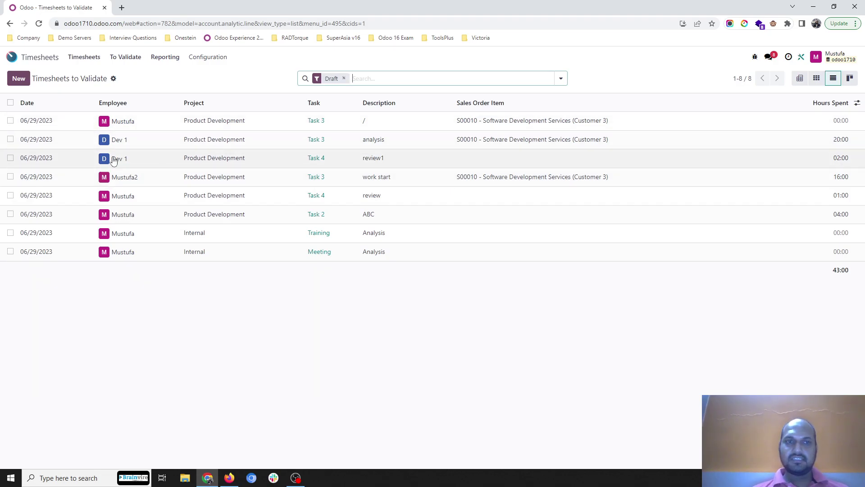
pyautogui.click(11, 139)
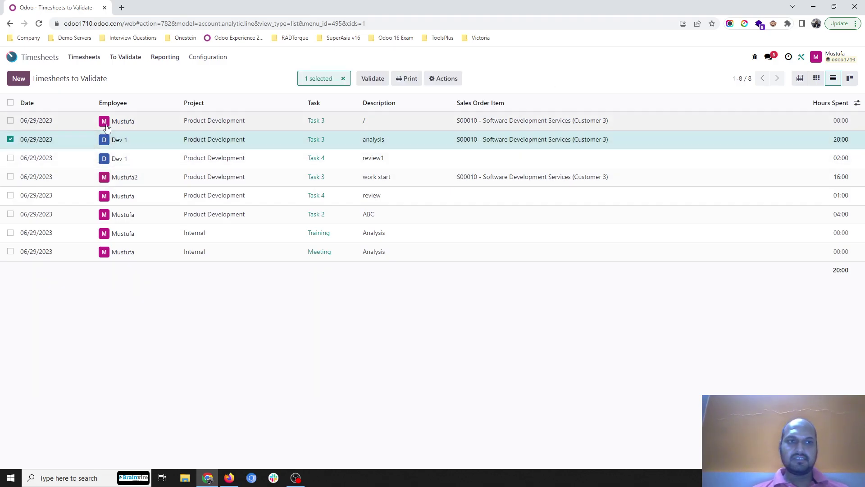
pyautogui.click(373, 79)
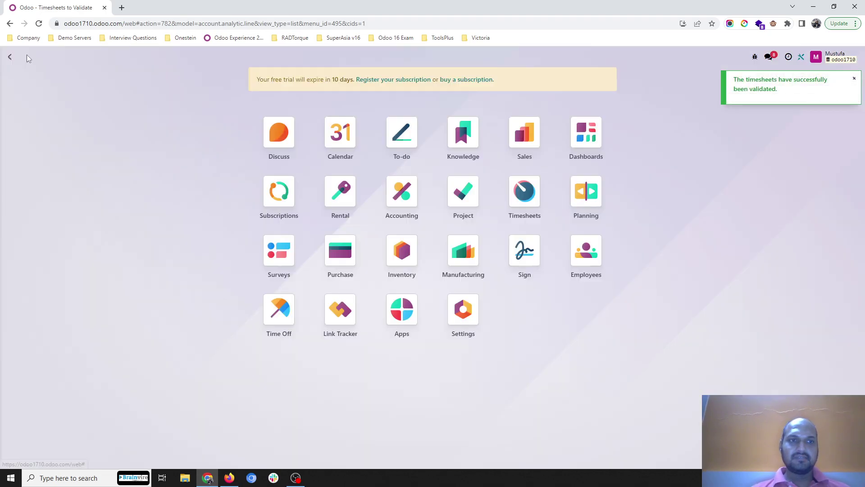
# - Check the delivered hours and profitability in Product Development's project updates after validating Task 3's timesheet
pyautogui.click(26, 55)
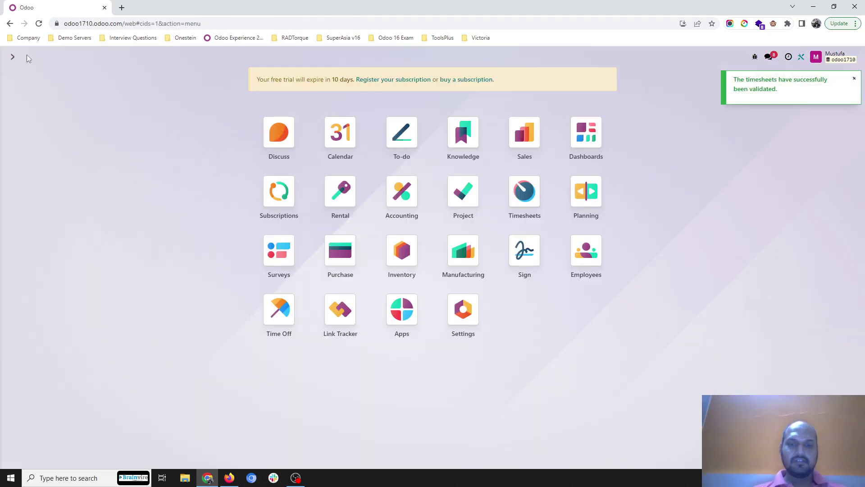
pyautogui.write('pro')
pyautogui.press('Return')
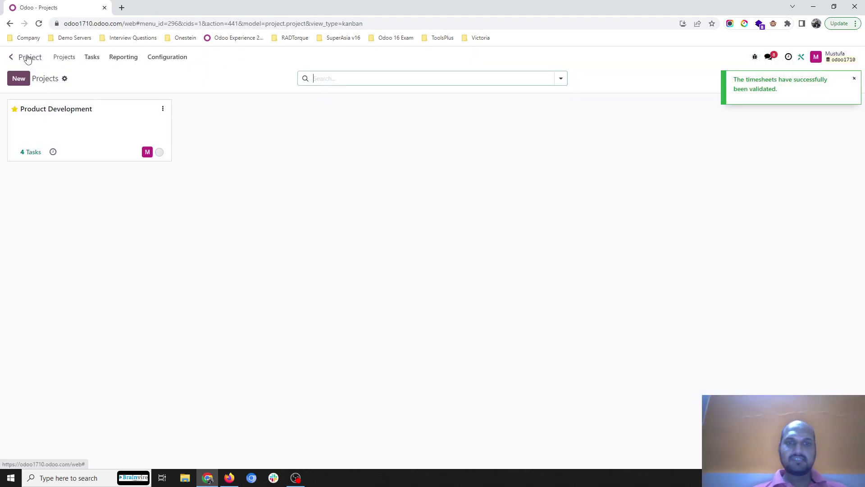
pyautogui.click(43, 109)
pyautogui.click(346, 150)
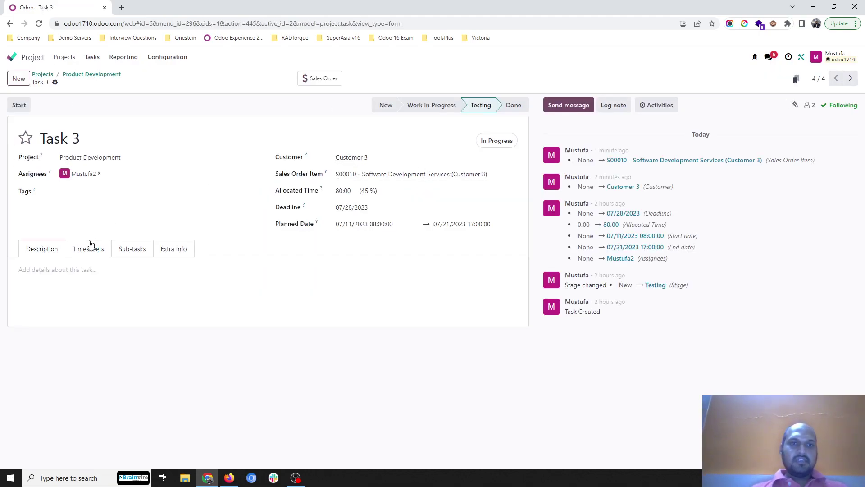
pyautogui.click(70, 77)
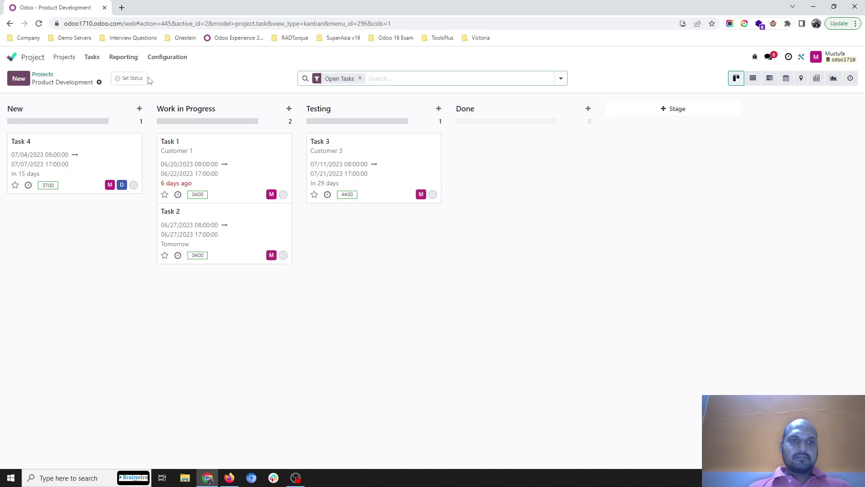
pyautogui.click(147, 81)
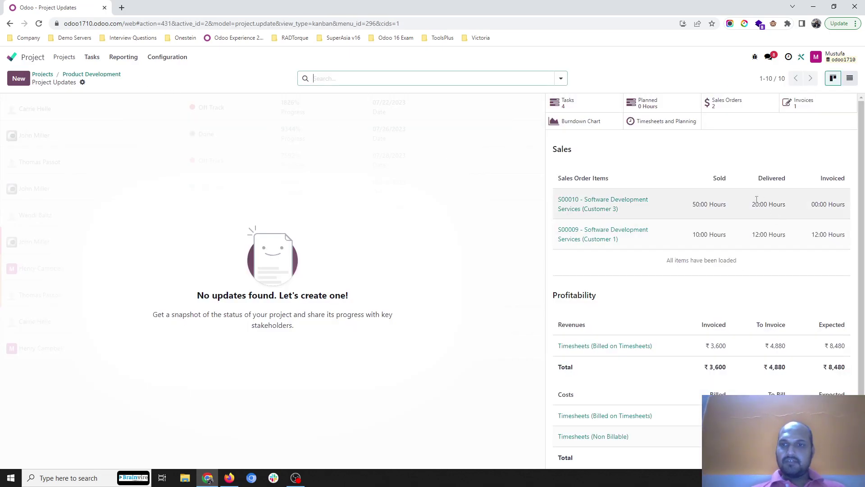
pyautogui.scroll(-1, 762, 260)
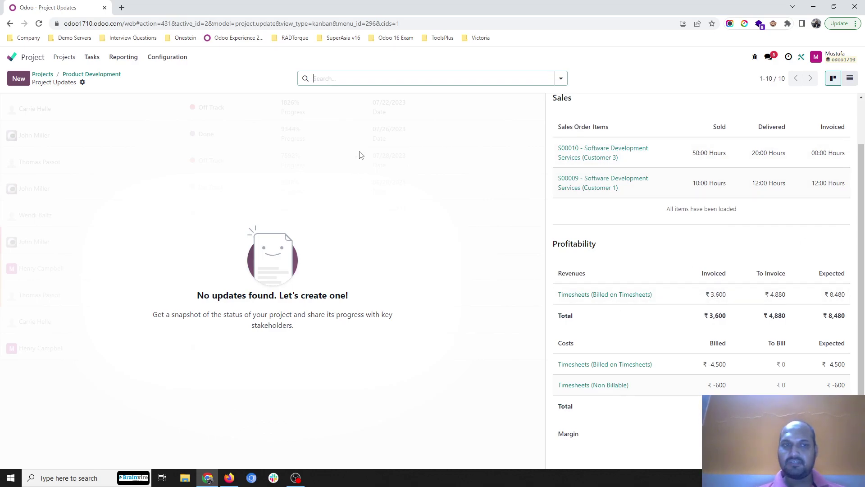
# - Create a regular invoice from Customer 3's latest sales order for Software Development Services and confirm it
pyautogui.click(28, 56)
pyautogui.click(29, 56)
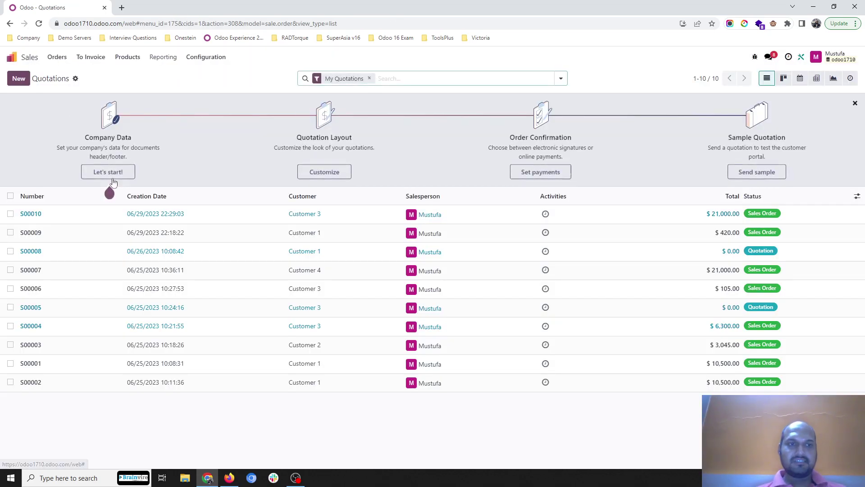
pyautogui.click(163, 219)
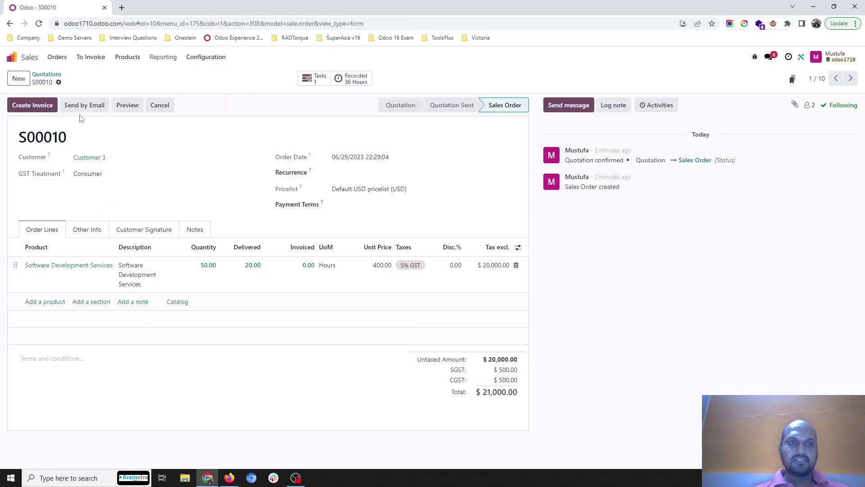
pyautogui.click(41, 106)
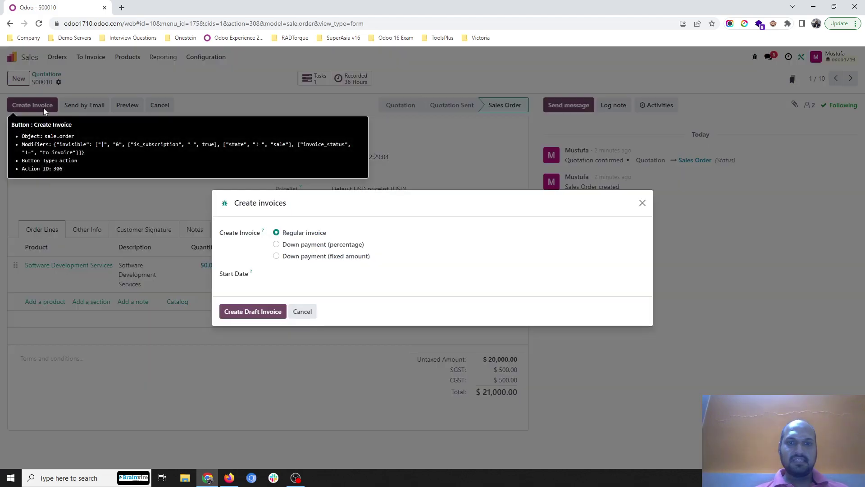
pyautogui.click(231, 318)
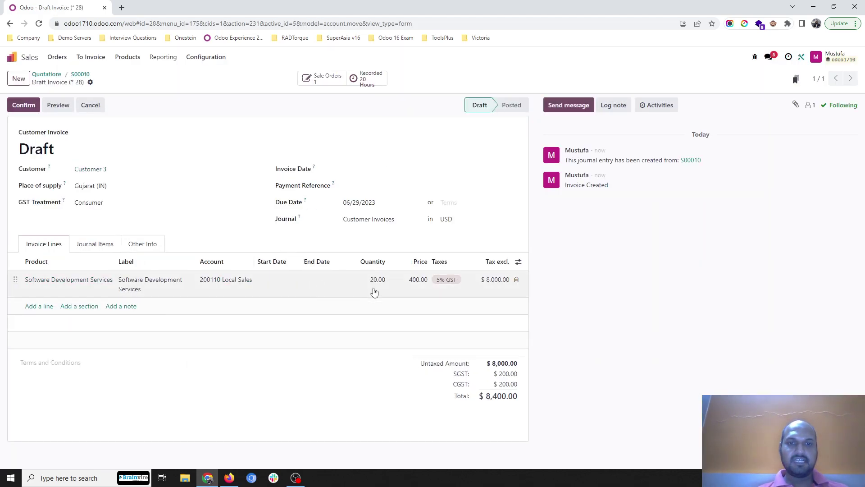
pyautogui.click(22, 107)
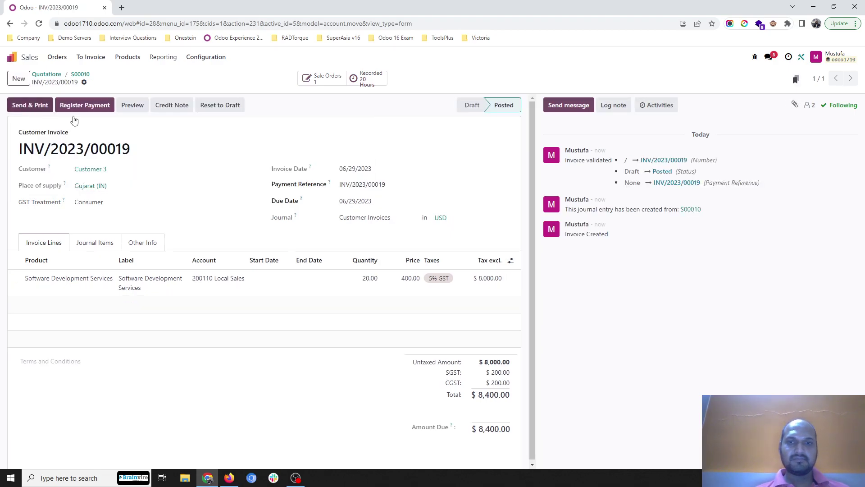
# - Review Product Development's invoiced hours and revenues in its project updates after invoicing Customer 3's order
pyautogui.click(21, 57)
pyautogui.write('pr')
pyautogui.press('Return')
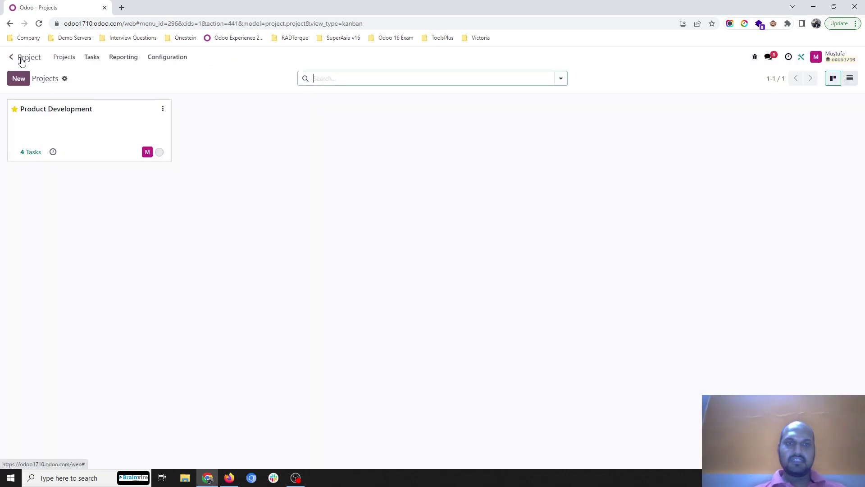
pyautogui.click(39, 110)
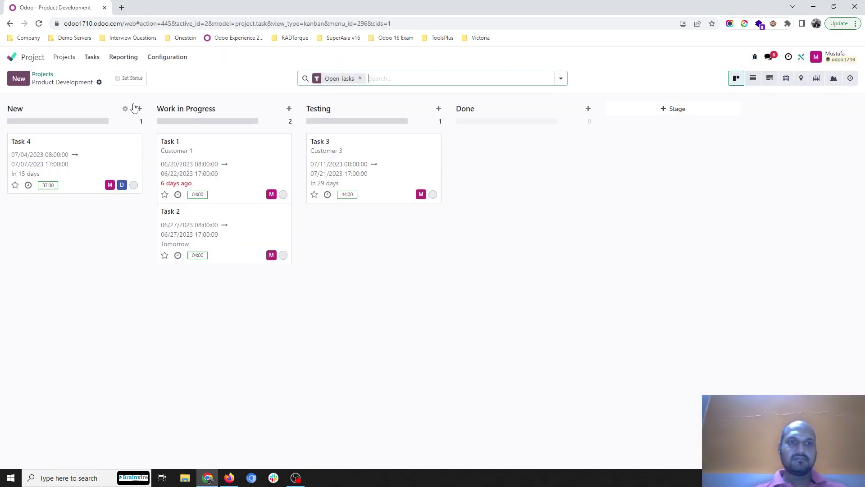
pyautogui.click(131, 78)
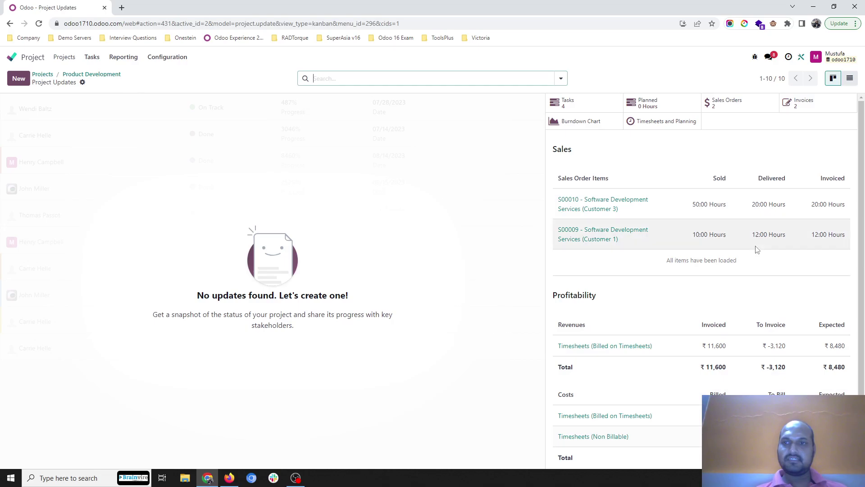
pyautogui.scroll(-1, 773, 337)
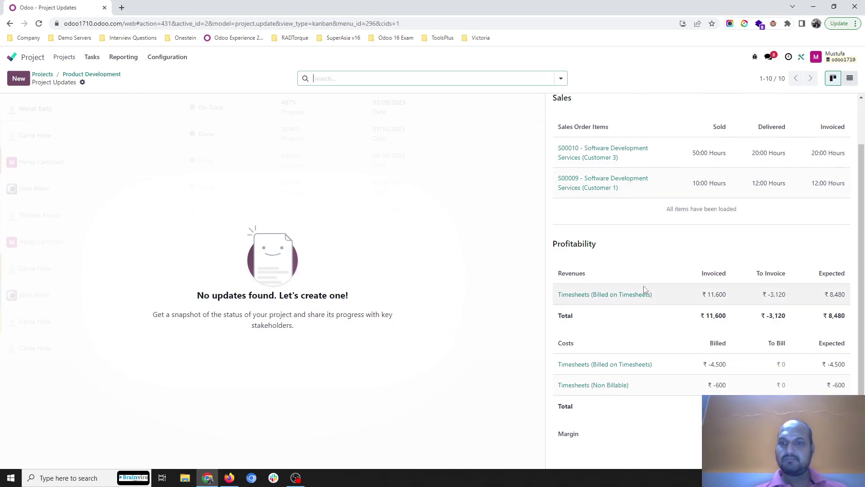
# - Inspect the timesheets behind the Billed on Timesheets revenue and return to the project updates to examine the billed costs
pyautogui.click(638, 299)
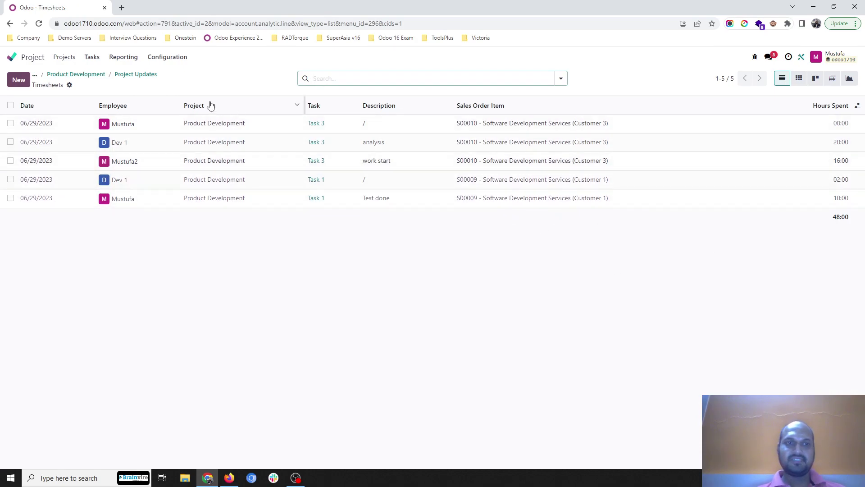
pyautogui.click(124, 76)
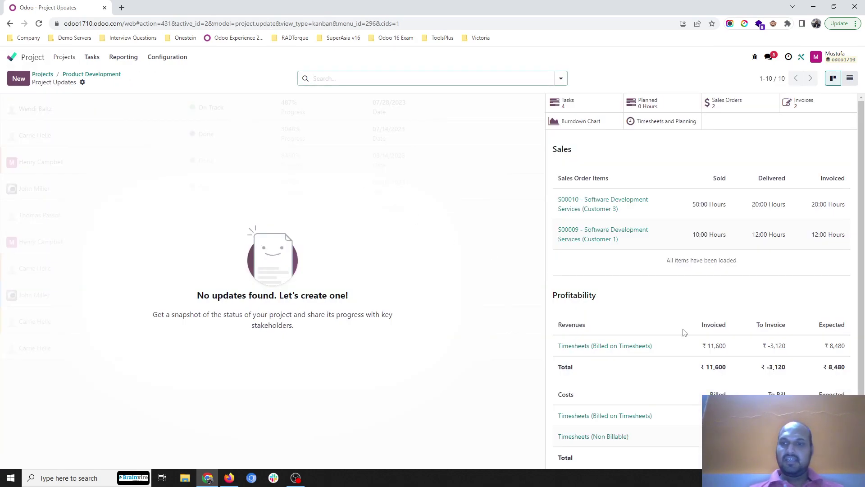
pyautogui.scroll(-2, 766, 363)
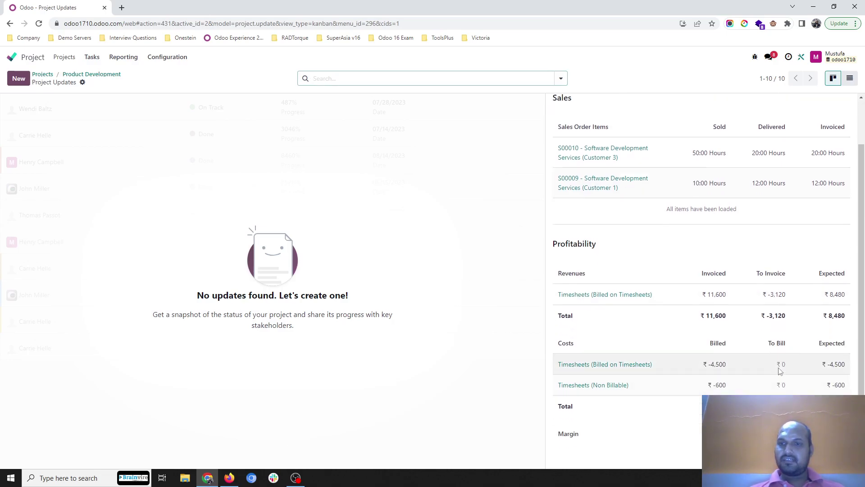
pyautogui.doubleClick(720, 363)
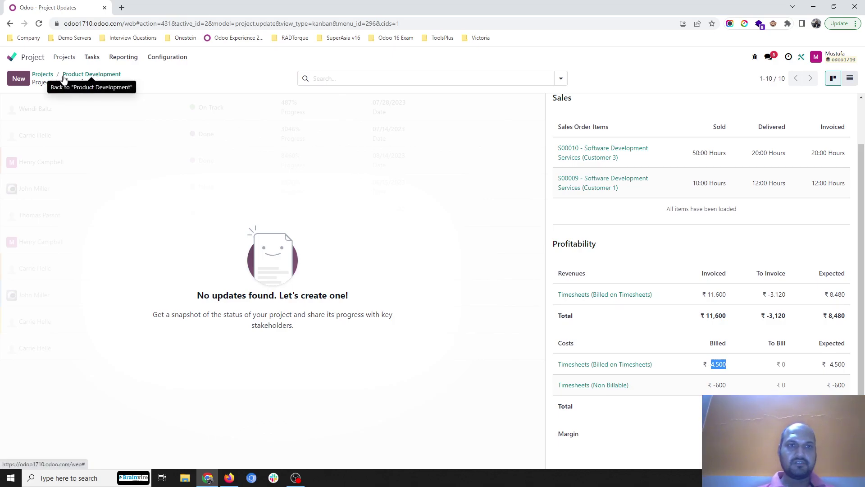
# - Start a new project update for Product Development with the status On Track and 40% progress
pyautogui.click(16, 78)
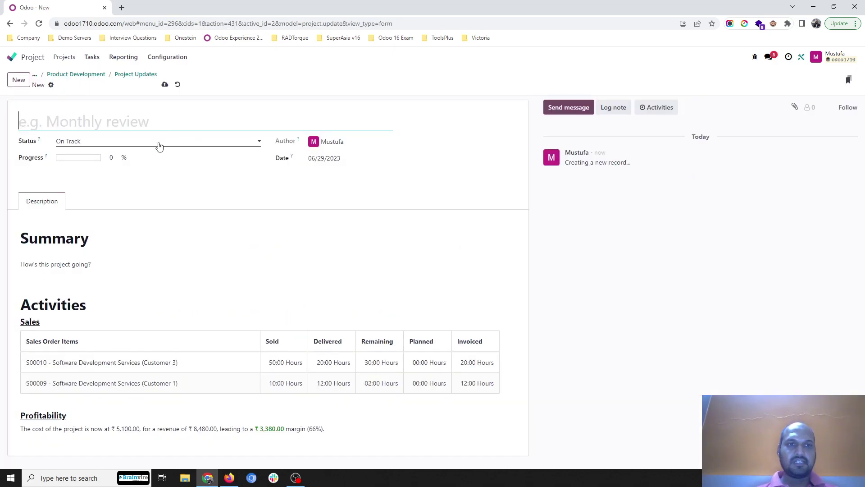
pyautogui.click(158, 143)
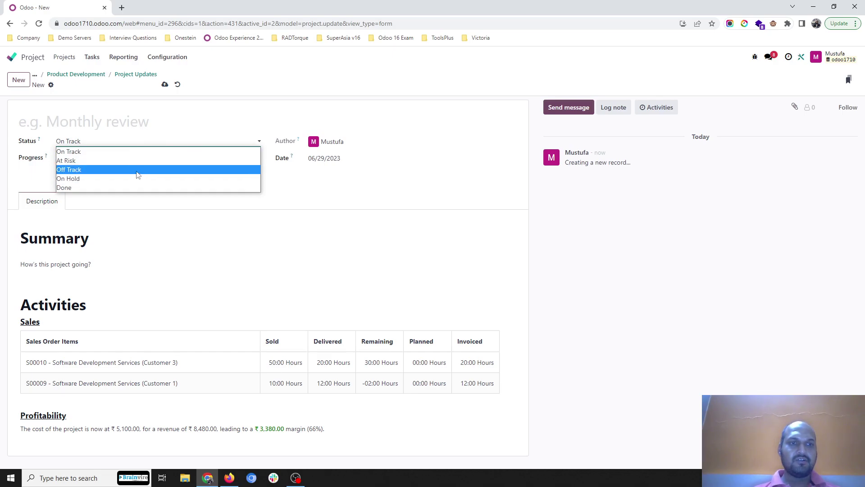
pyautogui.click(130, 153)
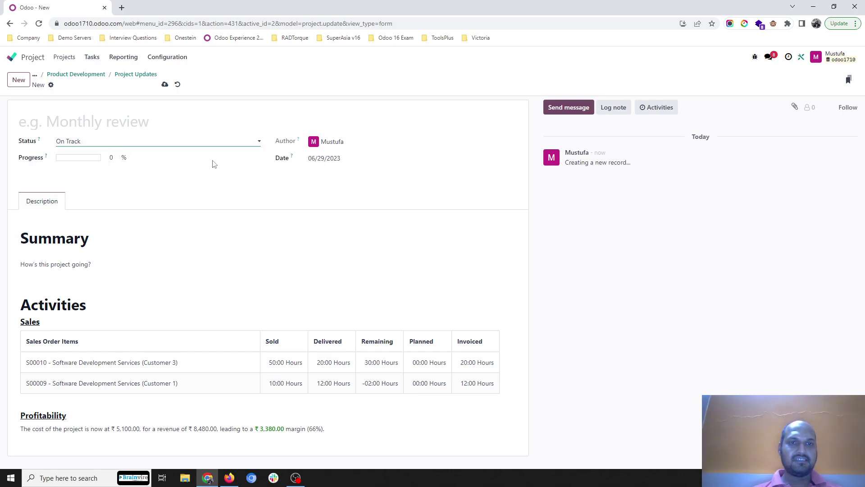
pyautogui.click(104, 155)
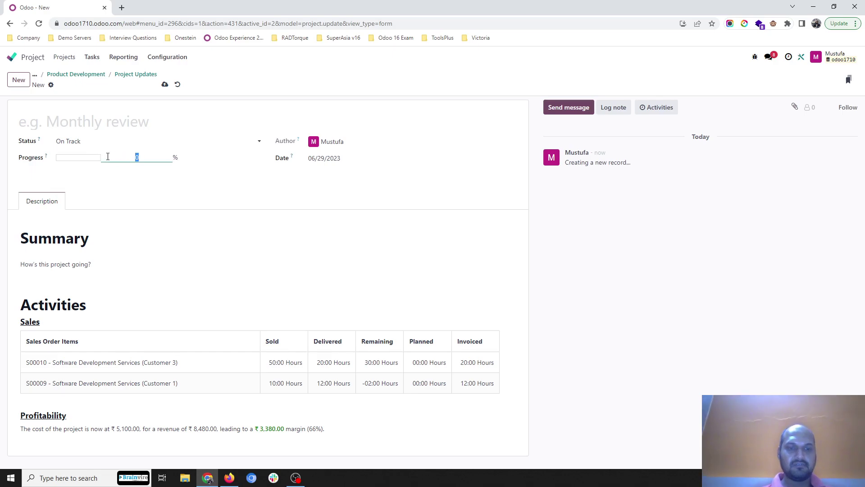
pyautogui.write('40')
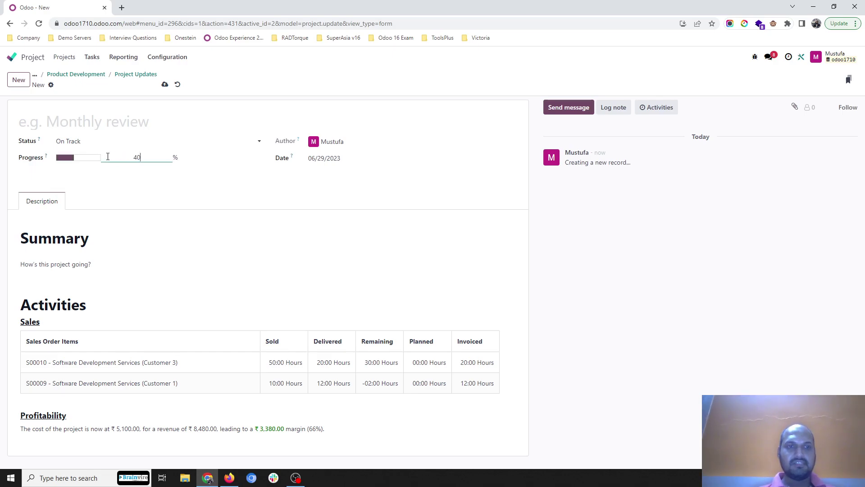
pyautogui.click(165, 85)
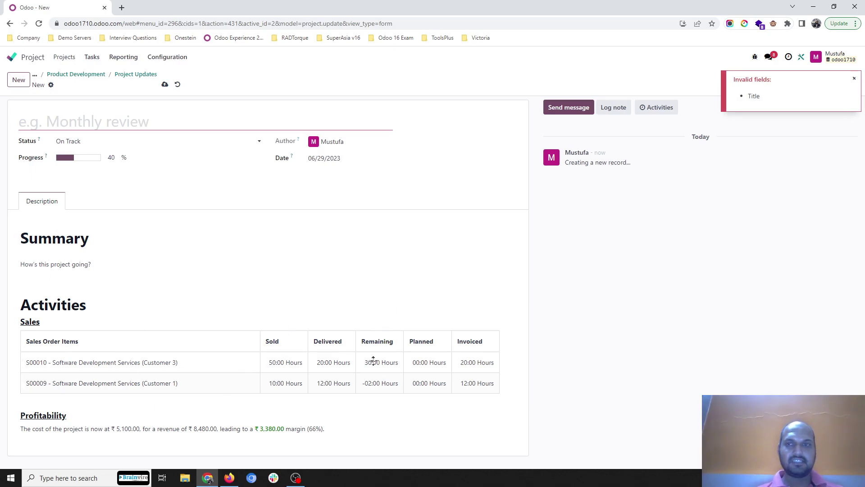
# - Title the project update "Status of Project" and save it
pyautogui.click(106, 118)
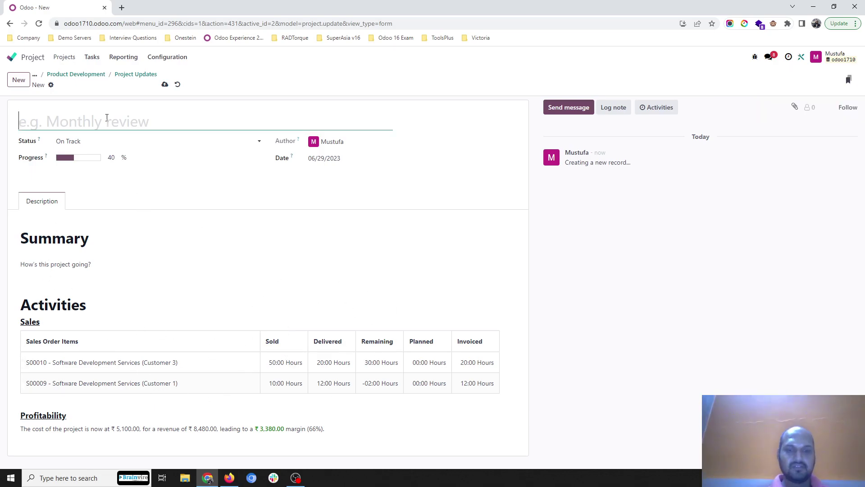
pyautogui.write('Status of Project')
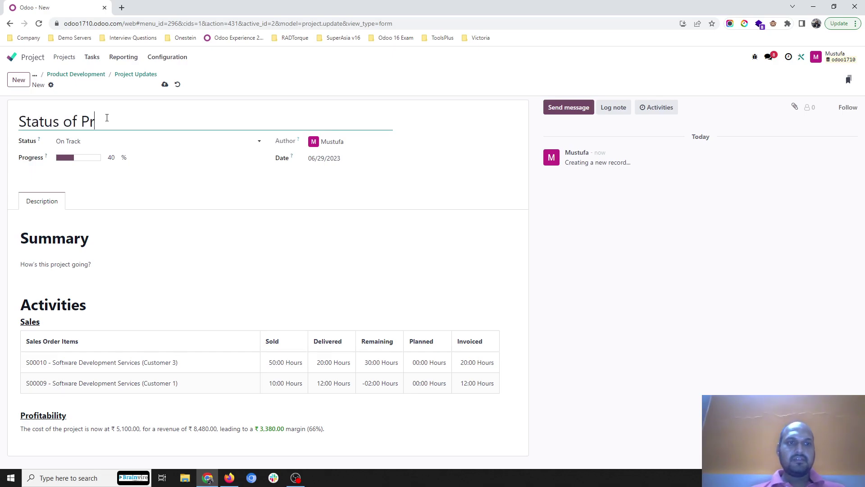
pyautogui.click(165, 85)
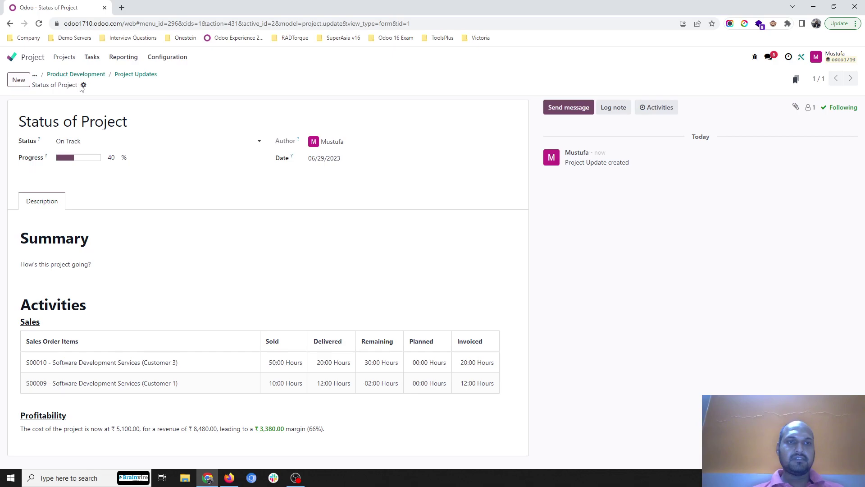
pyautogui.click(84, 85)
pyautogui.click(83, 86)
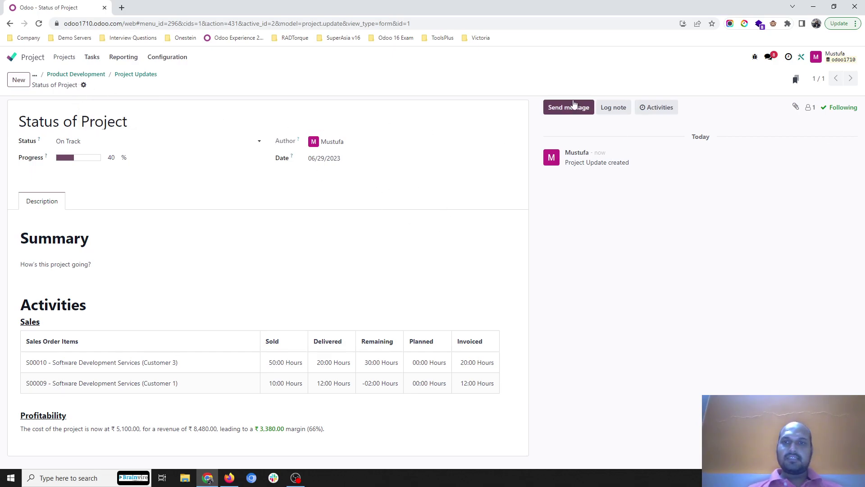
# - Return to Product Development's project updates and examine the Knowledge and Spreadsheet actions available for them
pyautogui.click(126, 77)
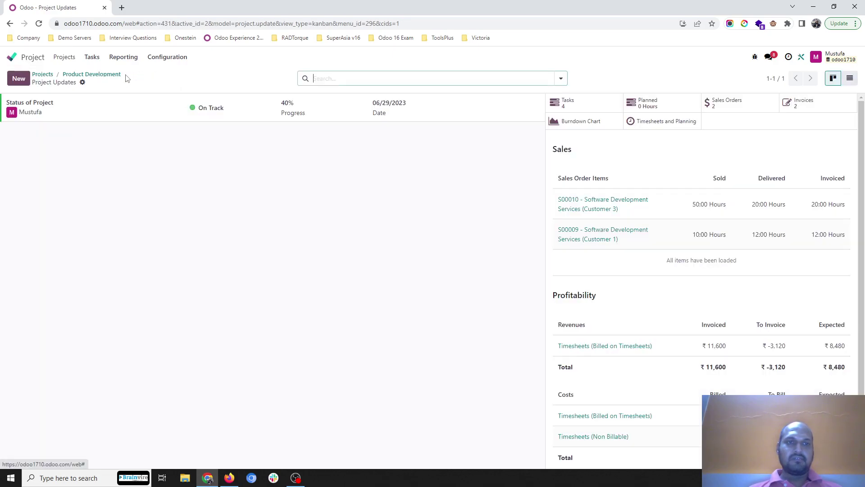
pyautogui.click(82, 82)
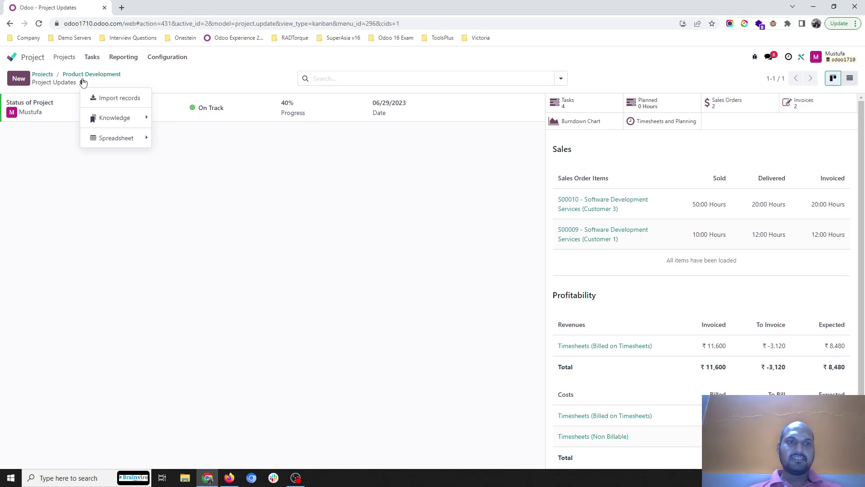
pyautogui.moveTo(112, 118)
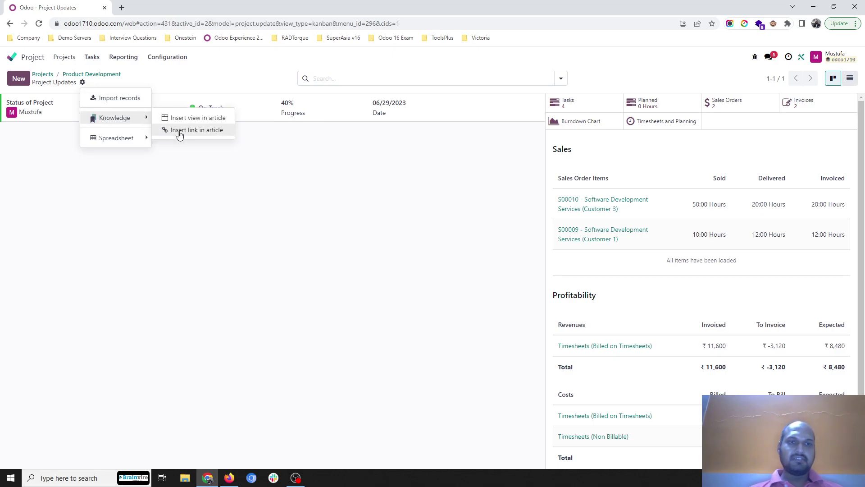
pyautogui.moveTo(135, 138)
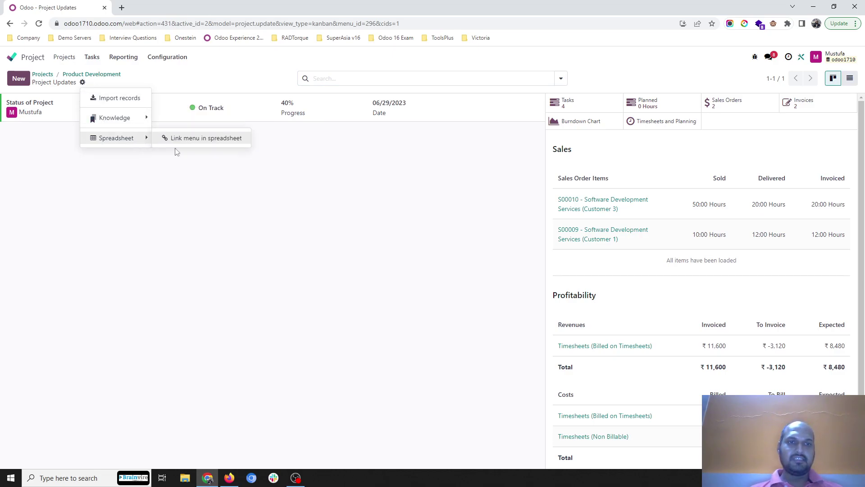
pyautogui.click(290, 77)
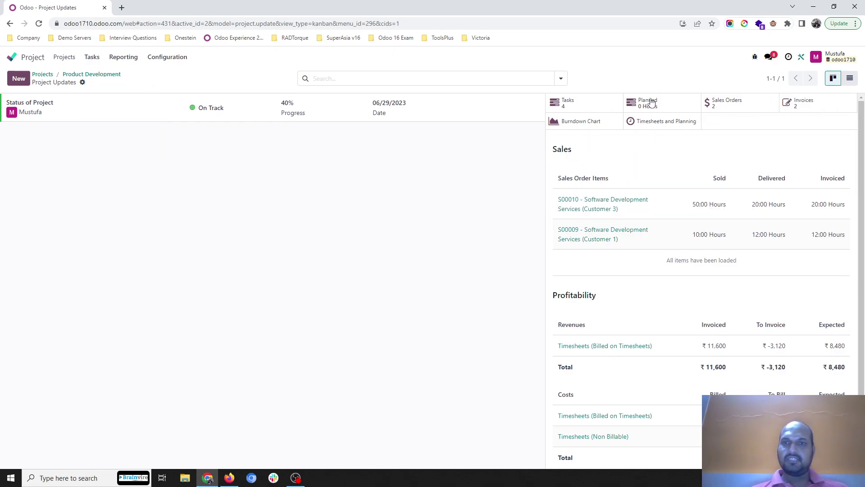
# - Review Product Development's Timesheets and Planning Analysis for planned and effective hours and costs, and return to the project updates
pyautogui.click(661, 125)
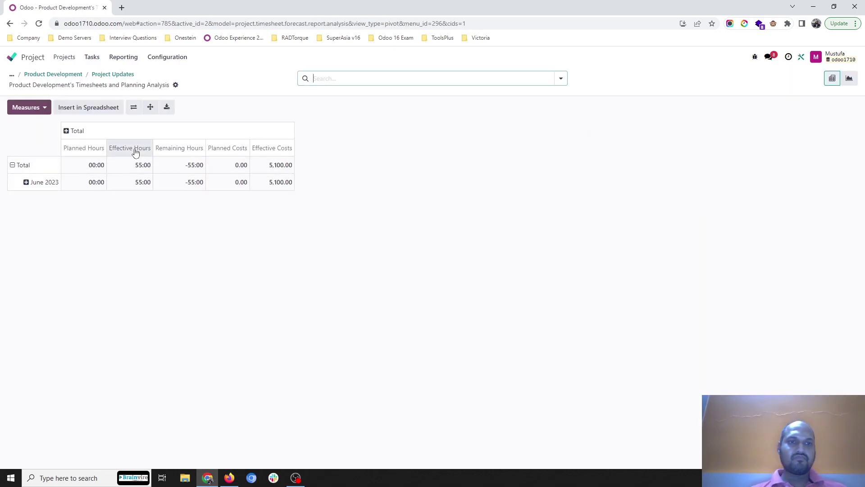
pyautogui.click(115, 75)
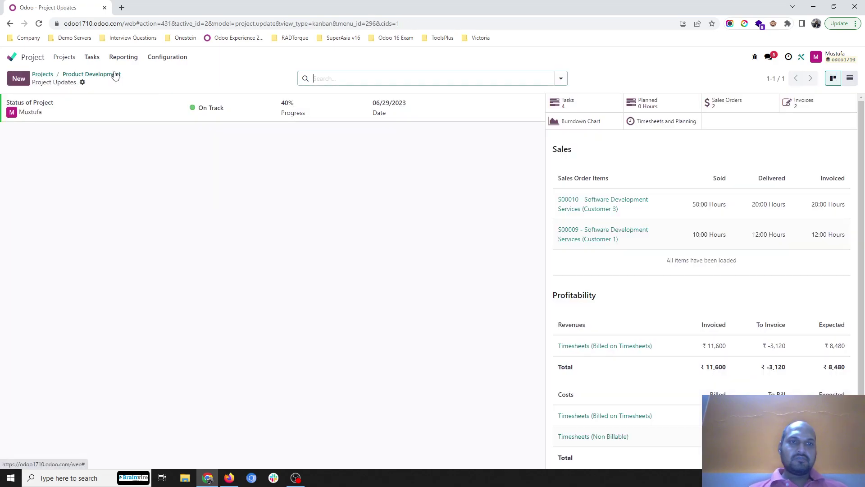